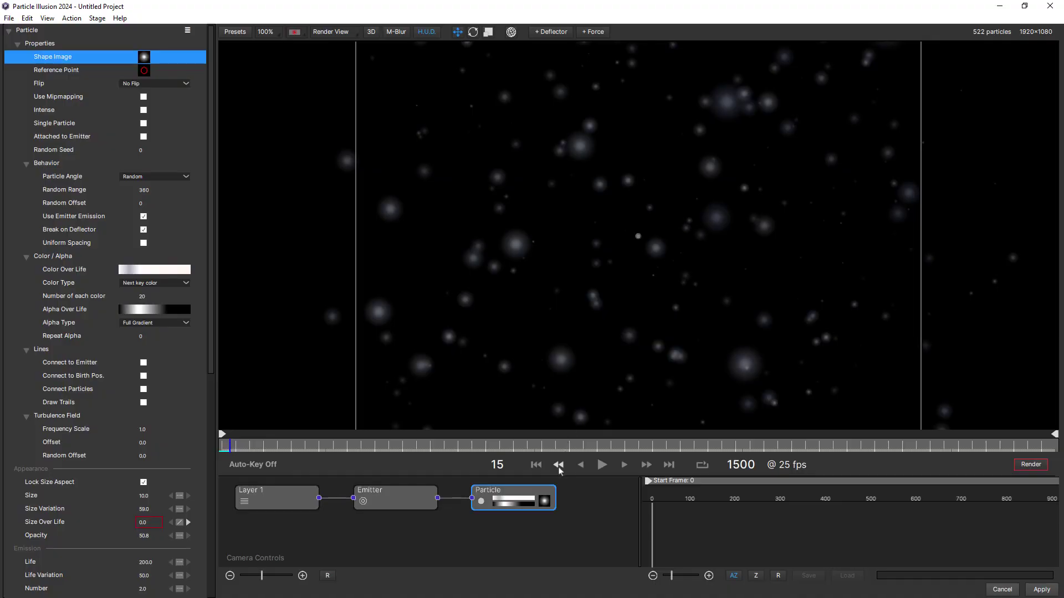
# - Open the AI generator from the particle's shape thumbnail and select the existing prompt text
pyautogui.doubleClick(546, 503)
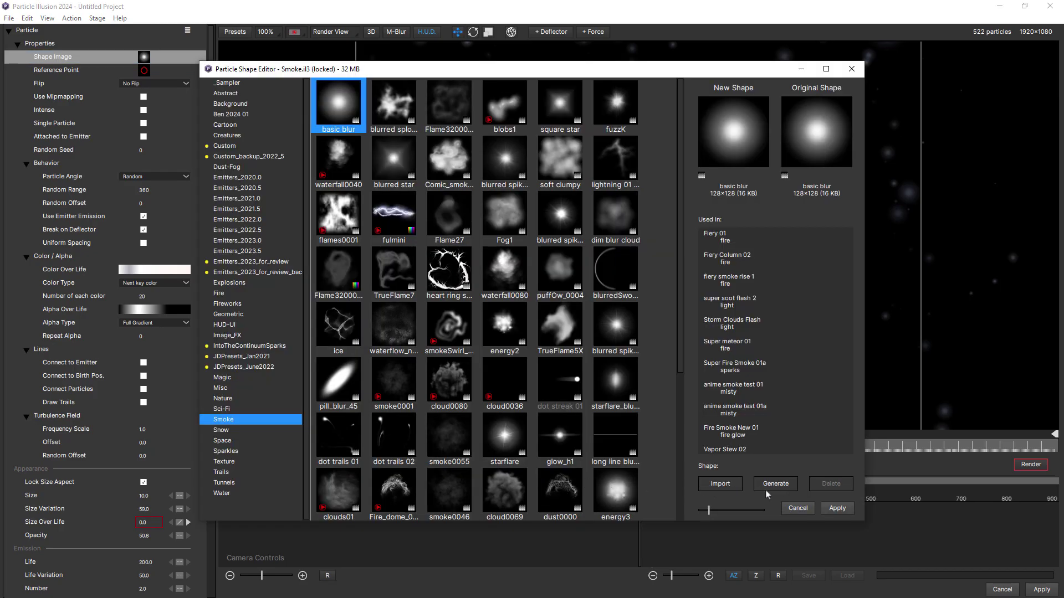
pyautogui.click(777, 486)
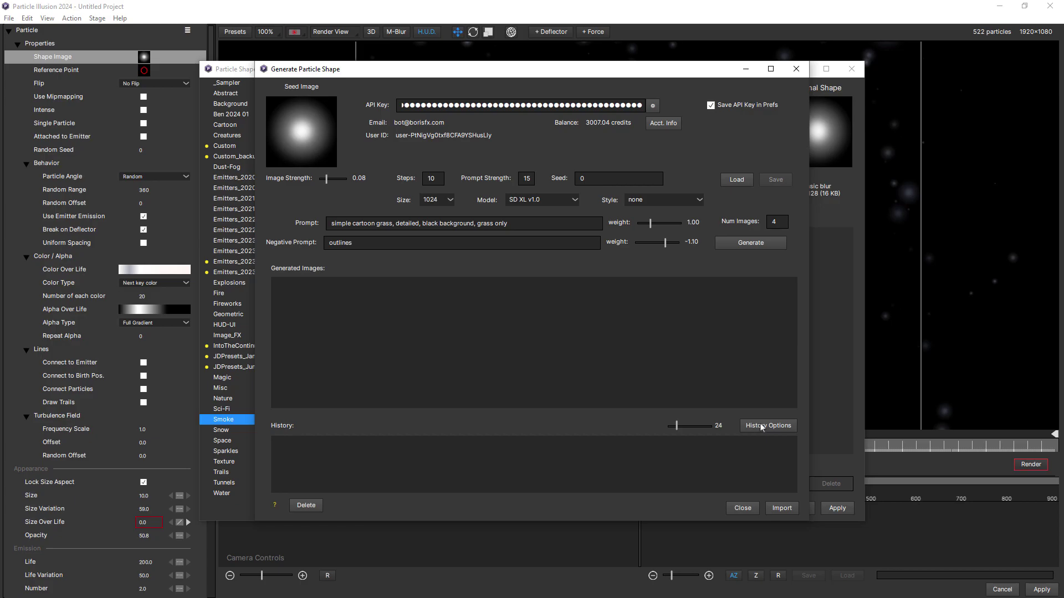
pyautogui.tripleClick(341, 223)
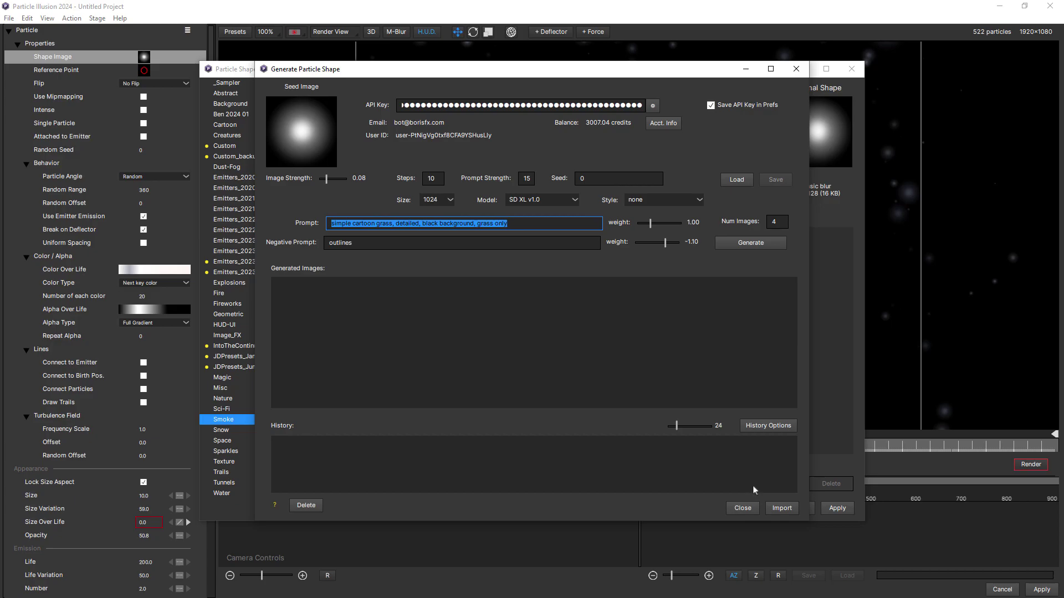
# - Load the White Feathers 1 preset from the saved generation presets list
pyautogui.click(740, 203)
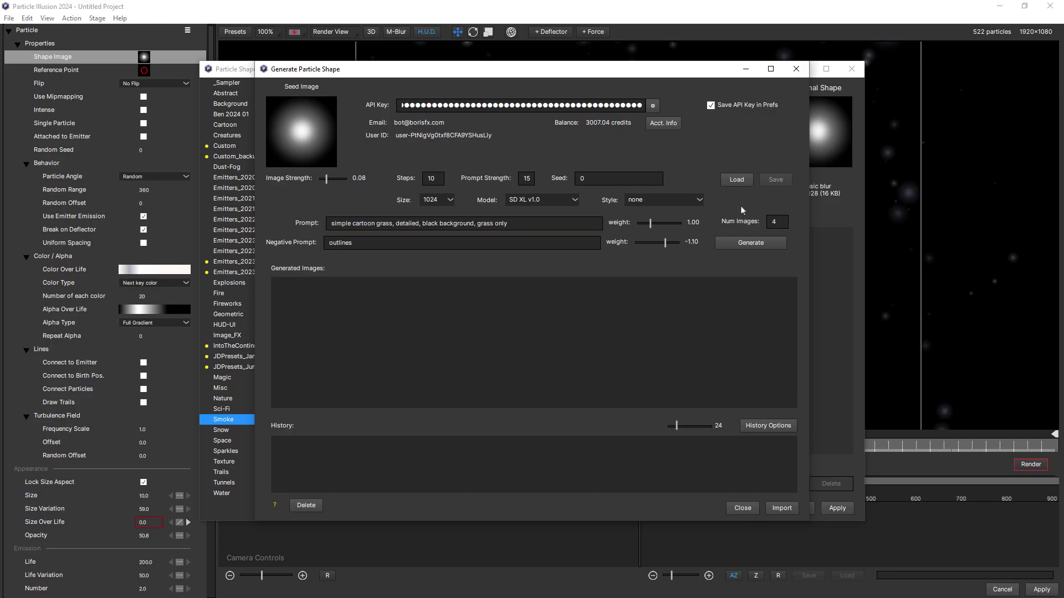
pyautogui.click(737, 179)
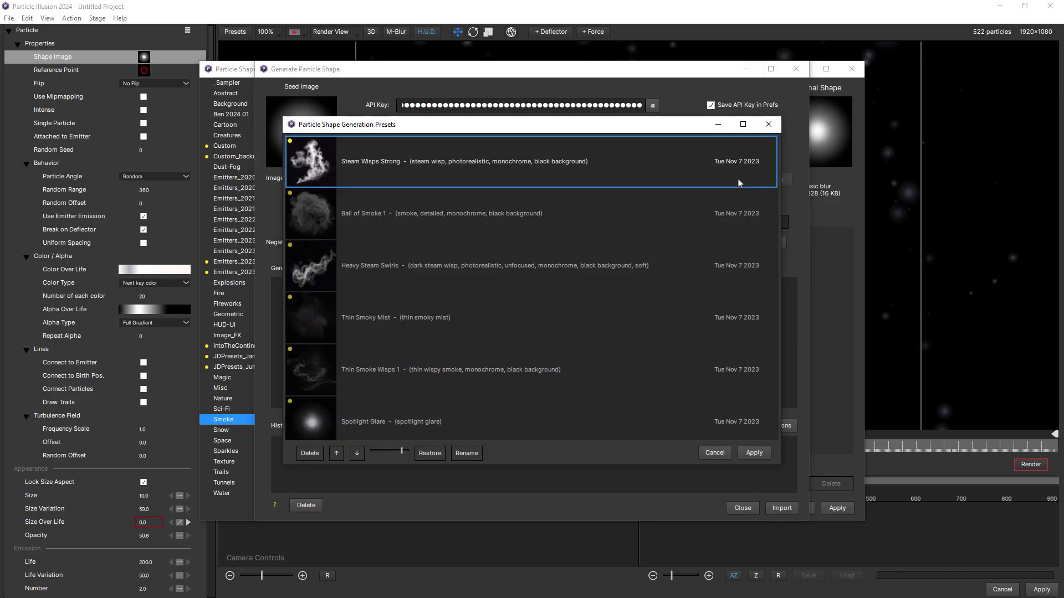
pyautogui.scroll(-5, 617, 237)
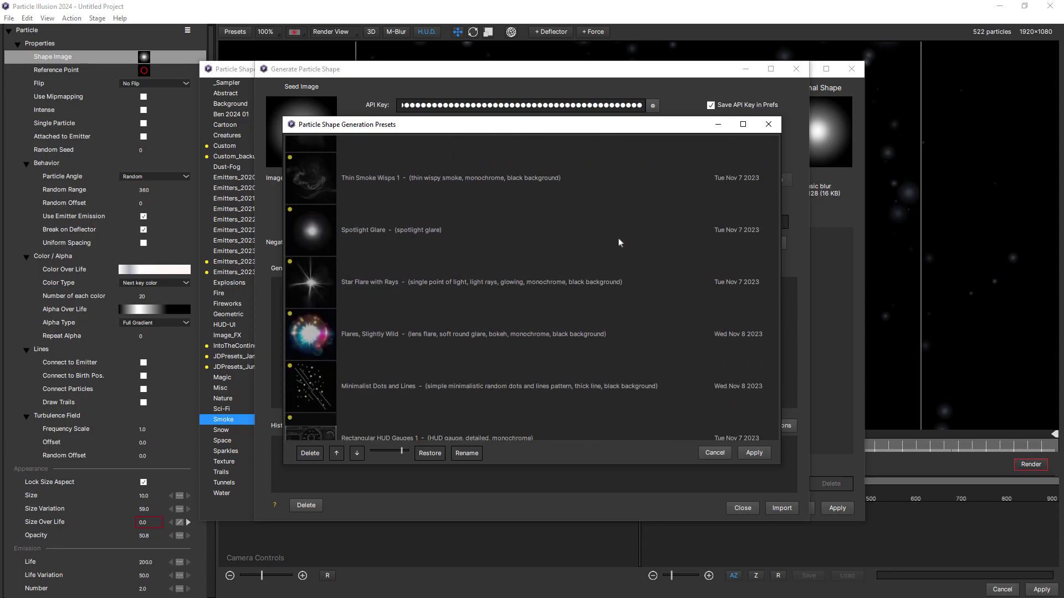
pyautogui.scroll(-5, 617, 237)
pyautogui.scroll(-3, 617, 238)
pyautogui.click(326, 228)
pyautogui.click(752, 453)
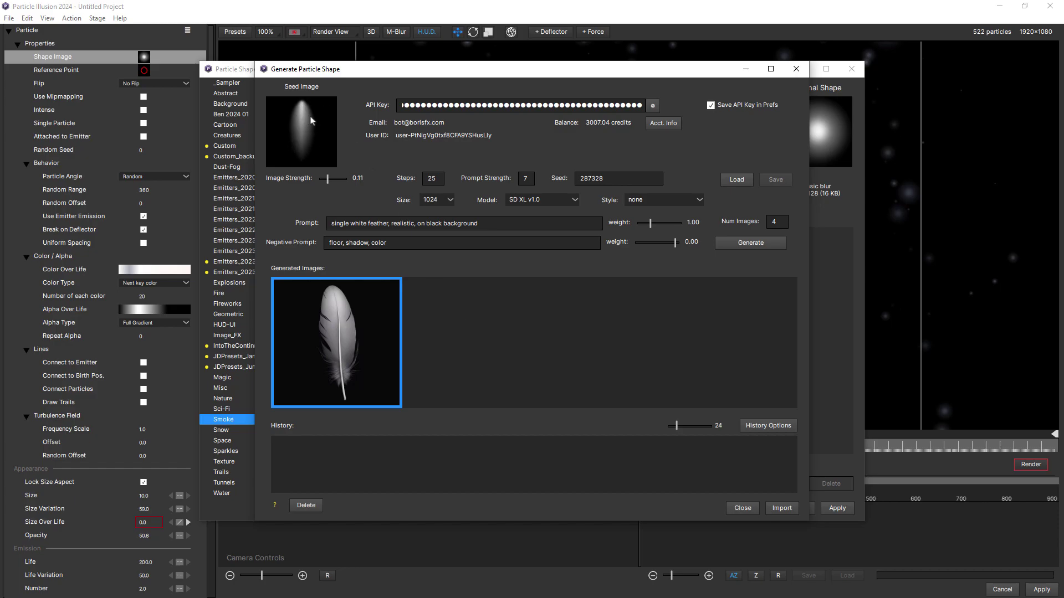
# - Generate a batch of four white-feather images and pick the fourth feather
pyautogui.moveTo(331, 223); pyautogui.dragTo(398, 231)
pyautogui.click(513, 232)
pyautogui.click(763, 241)
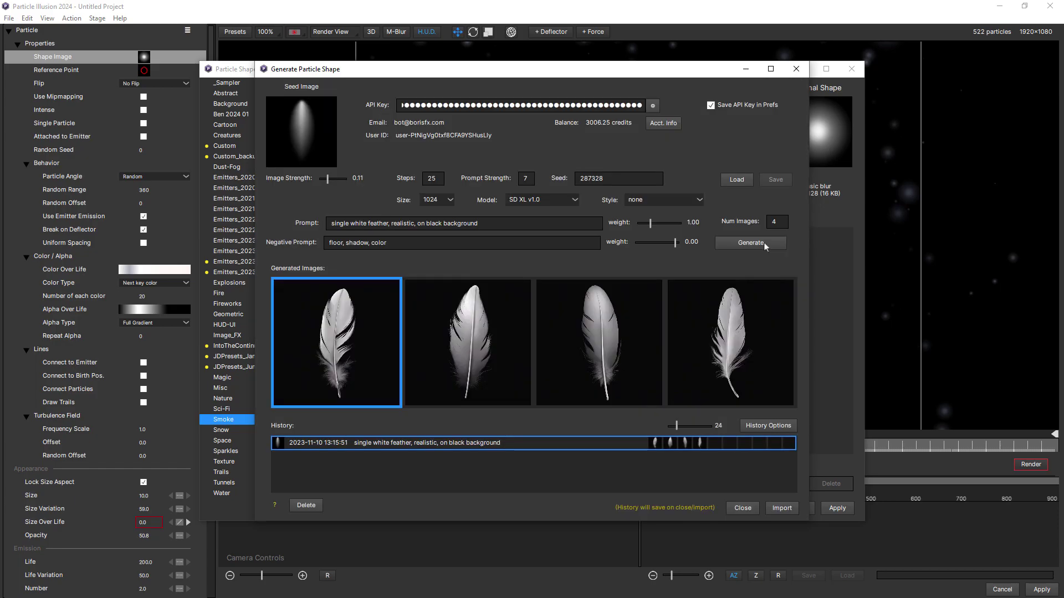
pyautogui.click(713, 339)
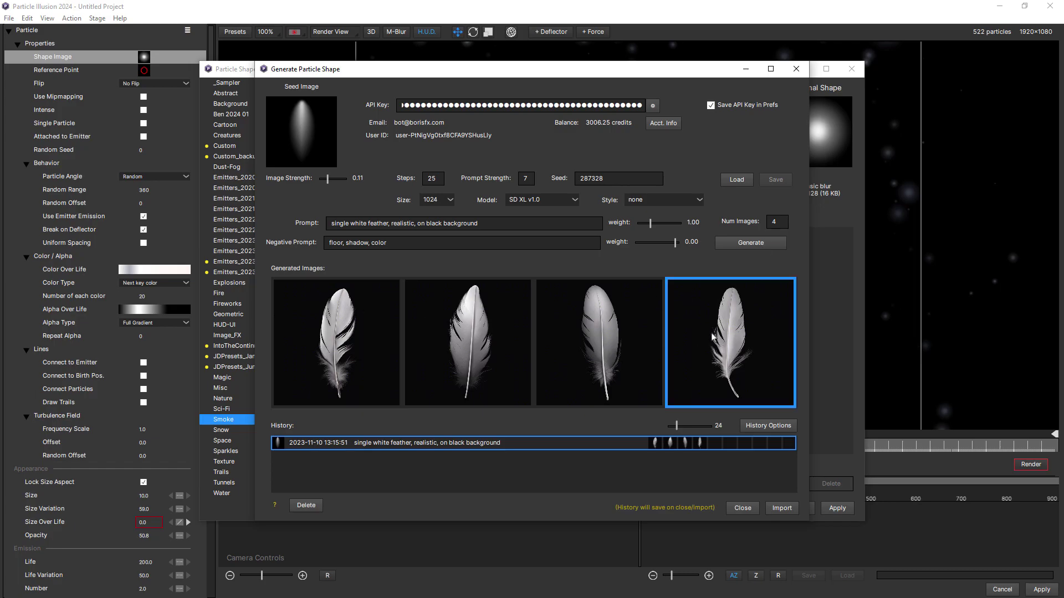
# - Import the fourth feather as the particle shape and play the timeline to preview it
pyautogui.click(776, 508)
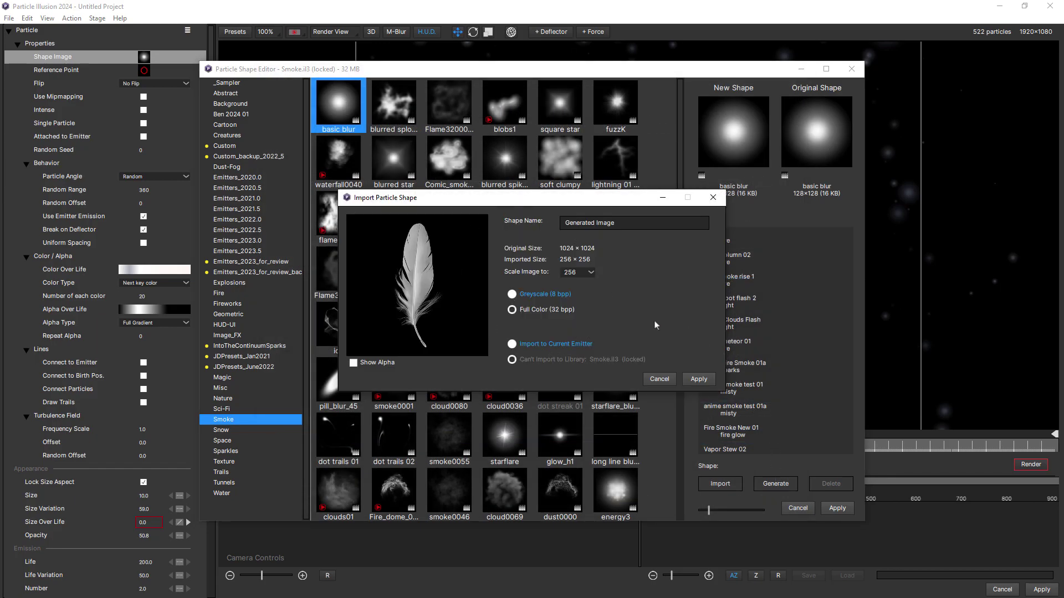
pyautogui.click(704, 380)
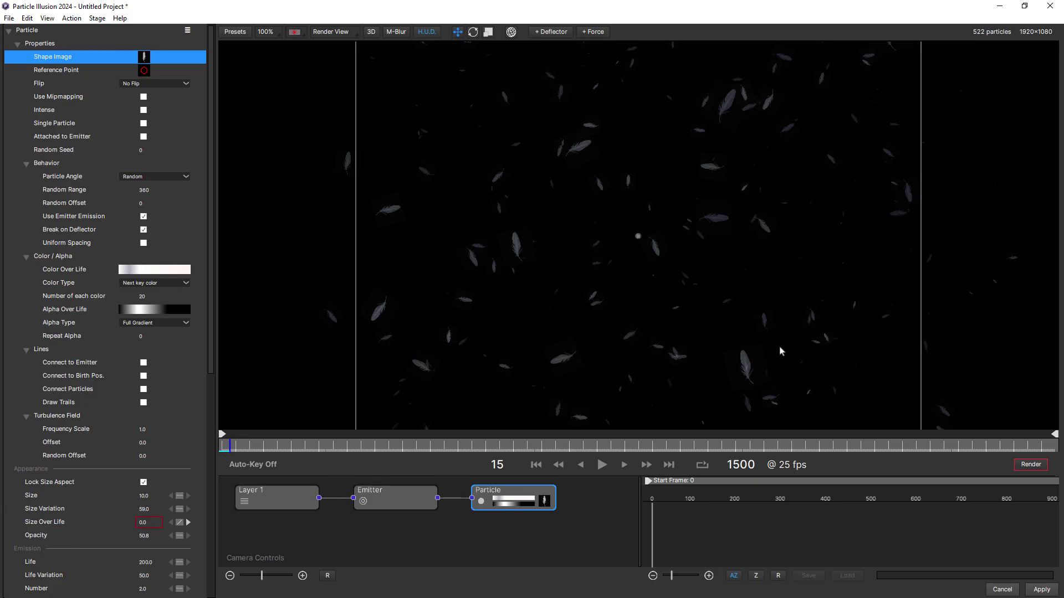
pyautogui.click(435, 446)
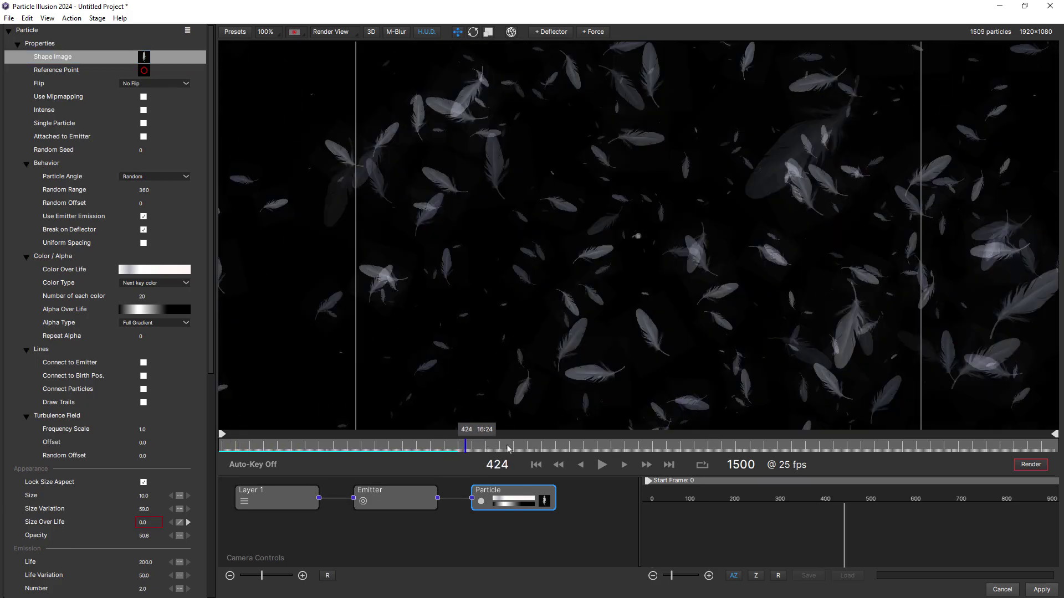
pyautogui.click(344, 447)
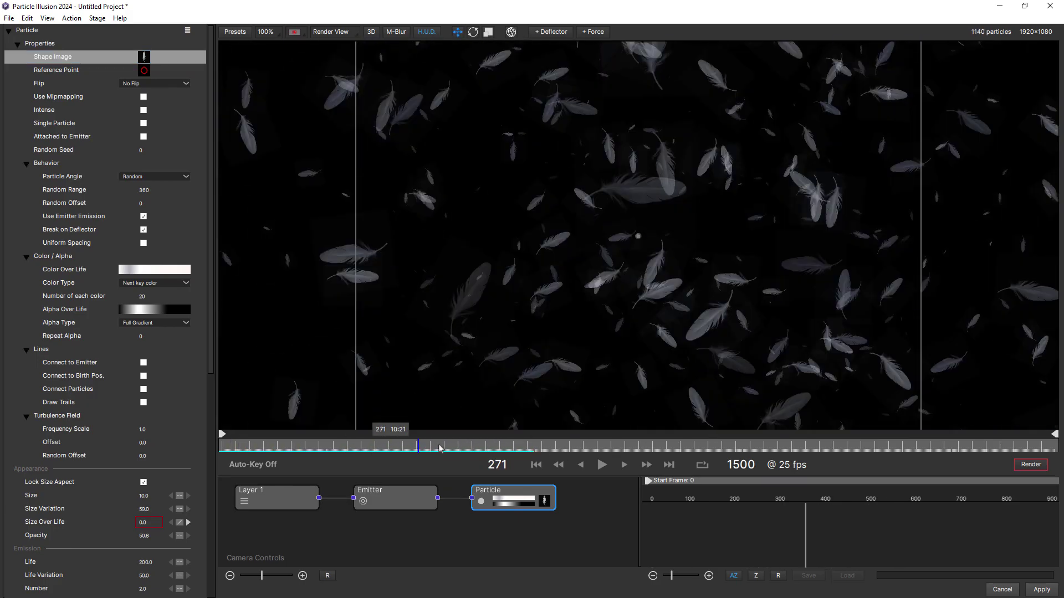
pyautogui.click(371, 446)
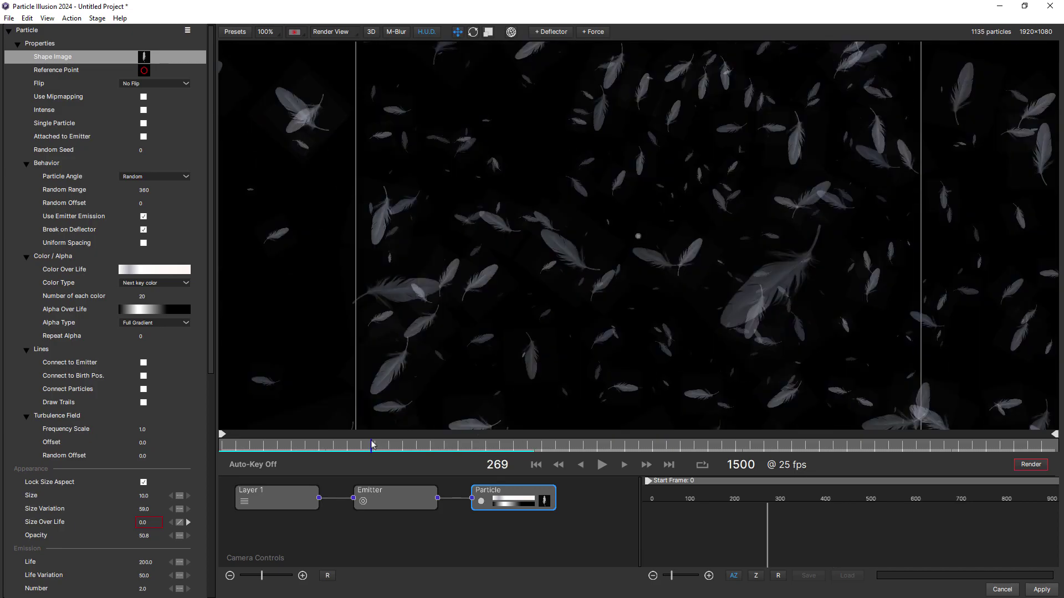
pyautogui.click(602, 466)
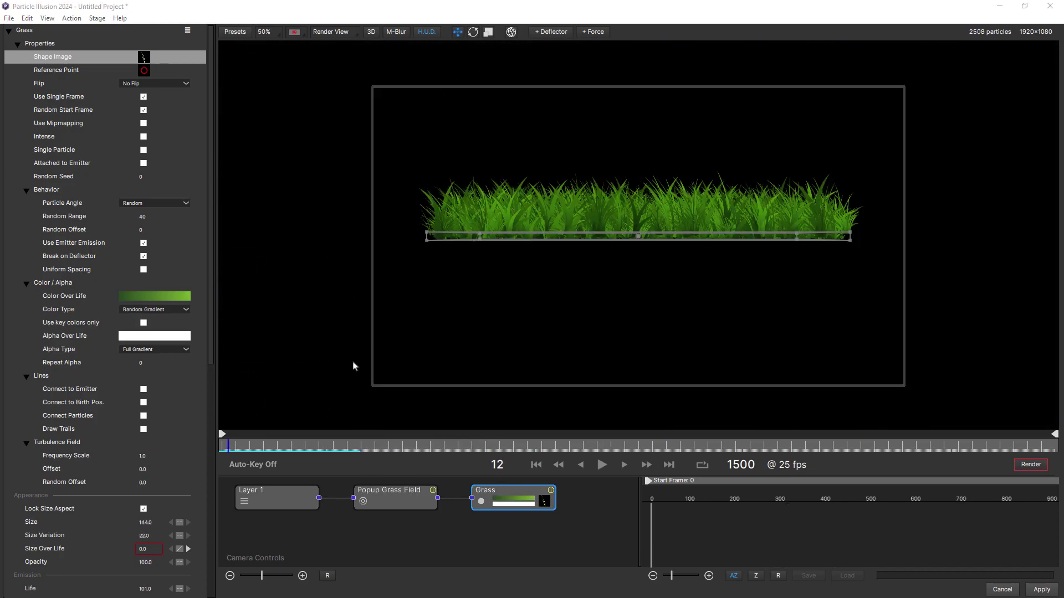
# - Open the Grass particle's AI shape generator and load the Cartoon Grass, Detailed preset
pyautogui.moveTo(231, 446); pyautogui.dragTo(235, 450)
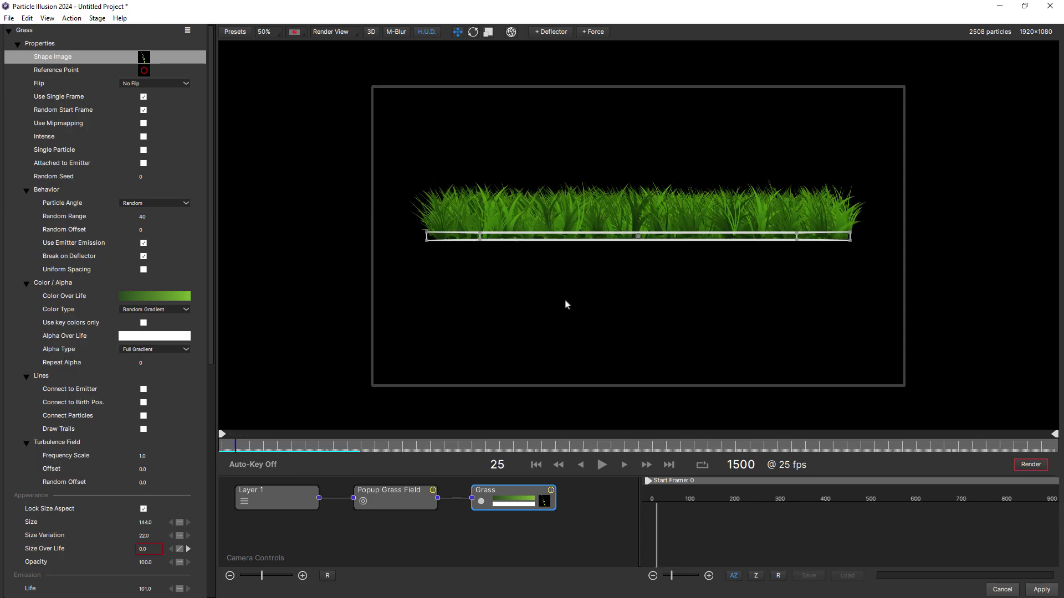
pyautogui.click(544, 503)
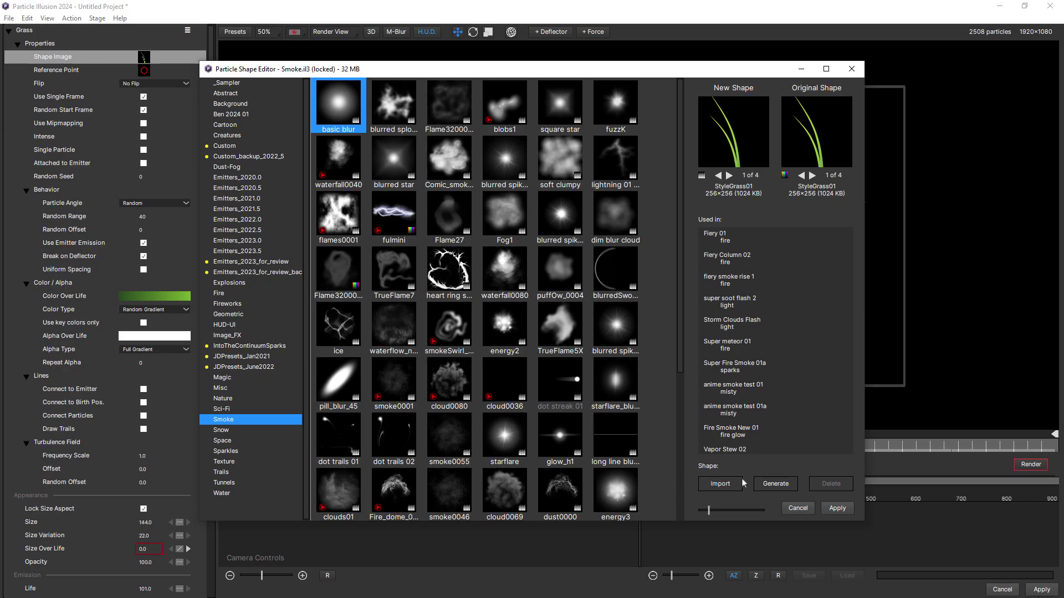
pyautogui.click(776, 484)
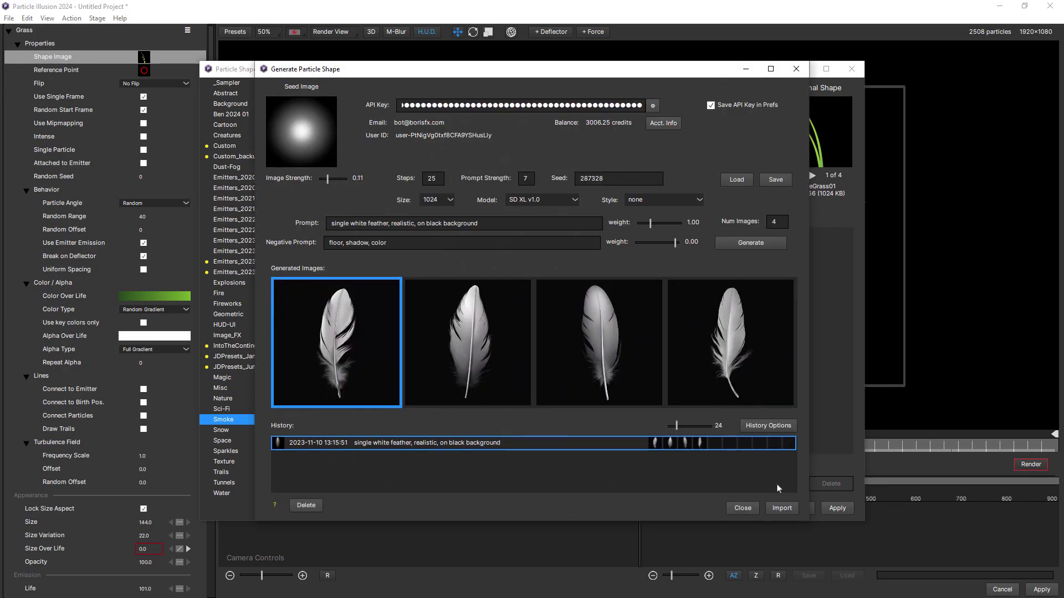
pyautogui.click(736, 180)
pyautogui.scroll(-2, 758, 208)
pyautogui.scroll(-3, 758, 209)
pyautogui.scroll(-2, 757, 208)
pyautogui.scroll(1, 742, 210)
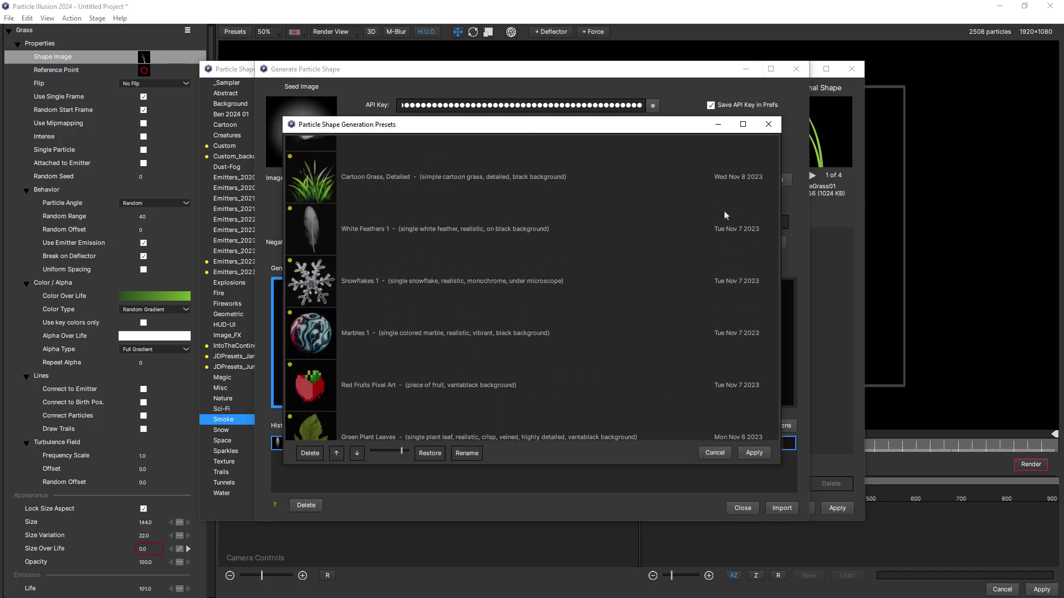
pyautogui.click(367, 177)
pyautogui.click(749, 453)
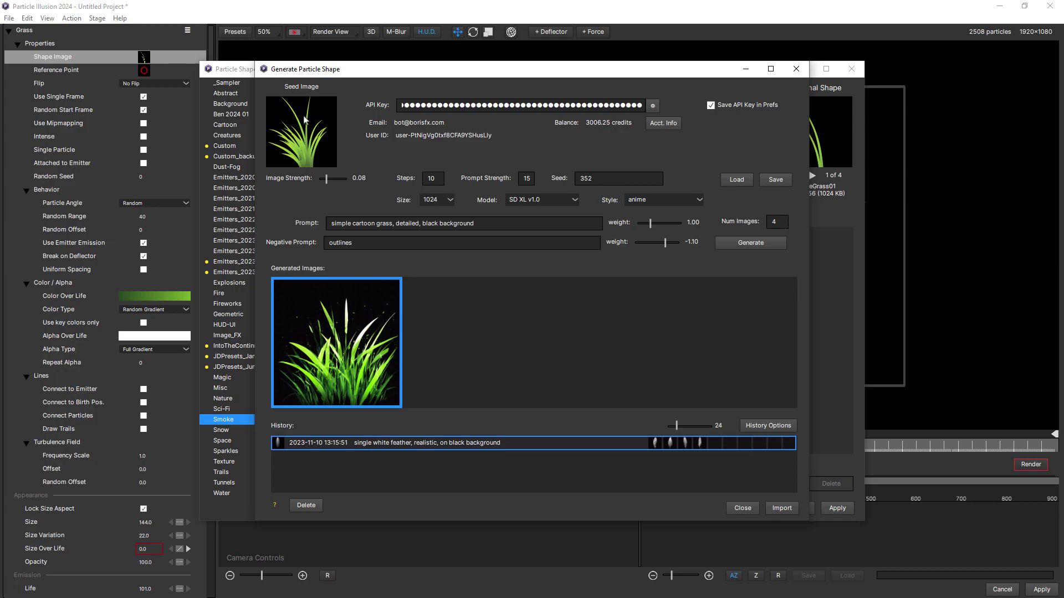
# - Generate four cartoon grass images, pick the fourth, then recall the white-feather batch from History
pyautogui.click(751, 243)
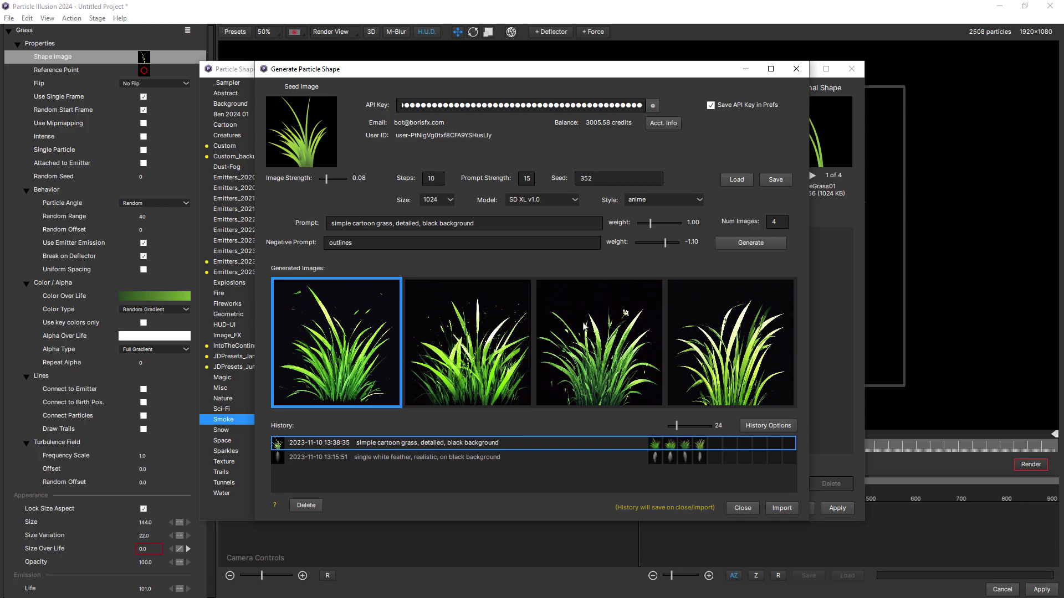
pyautogui.click(706, 330)
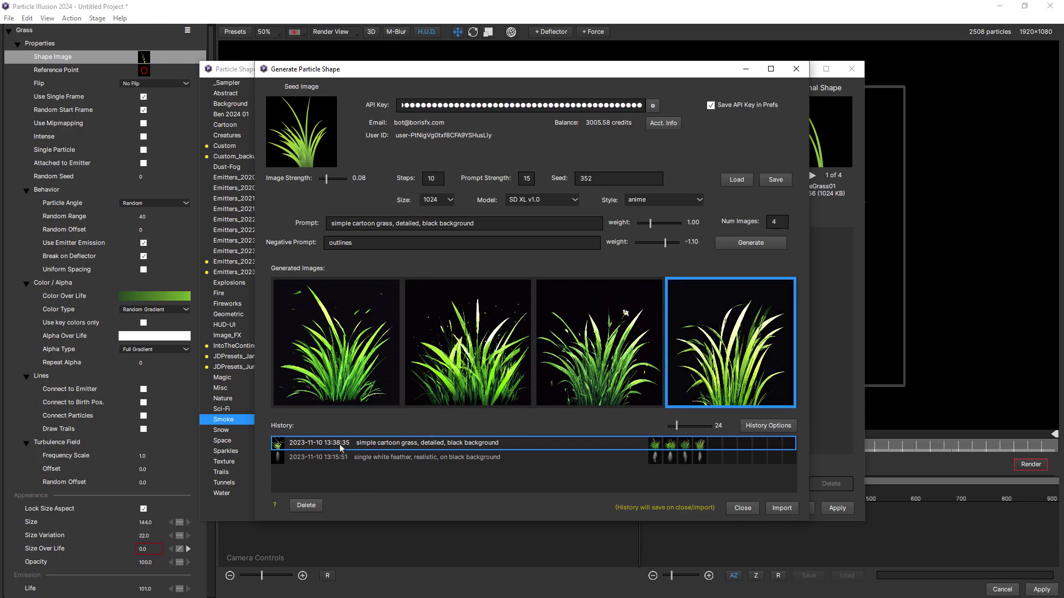
pyautogui.click(390, 456)
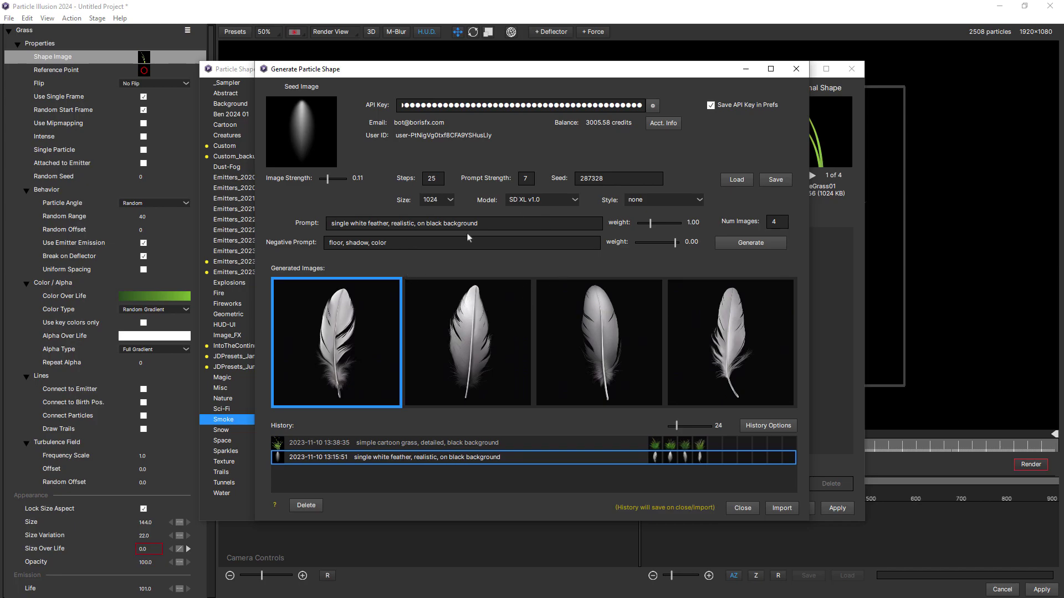
# - Import the fourth grass image as Full Color (32 bpp) with Alpha from Luma and apply it
pyautogui.click(437, 444)
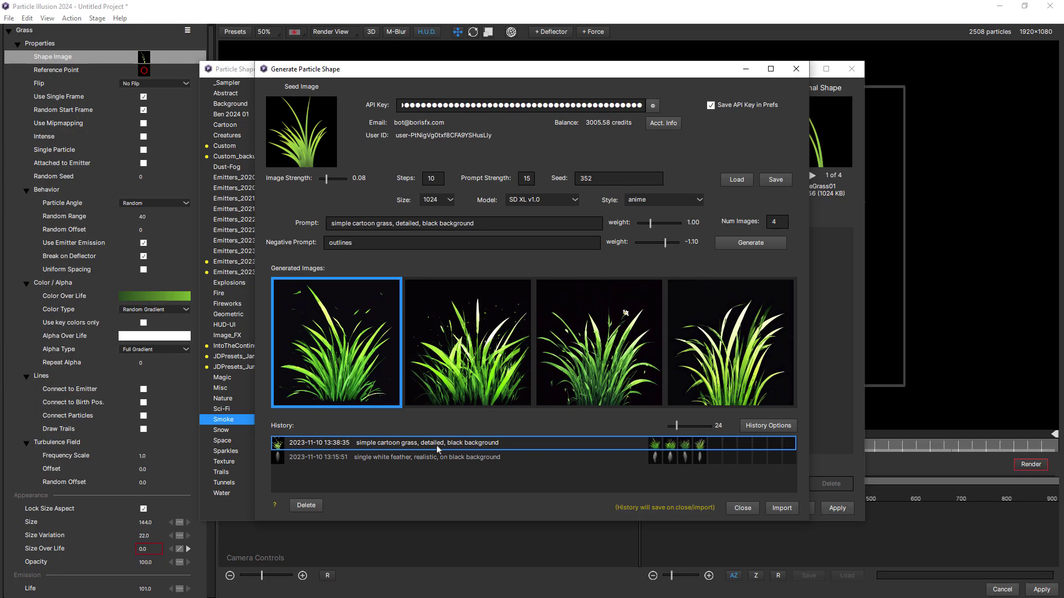
pyautogui.click(730, 344)
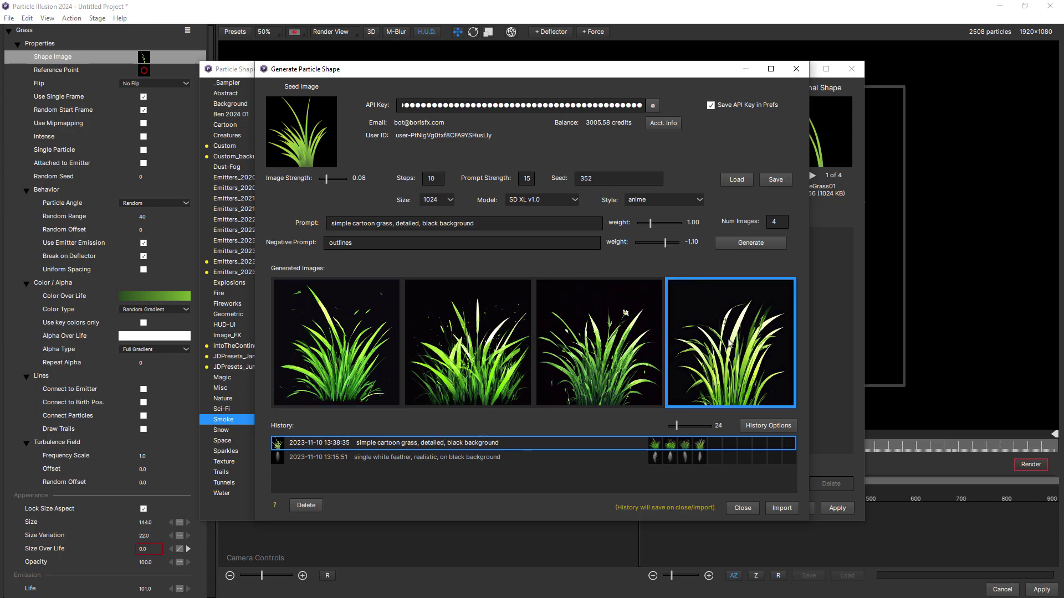
pyautogui.click(782, 508)
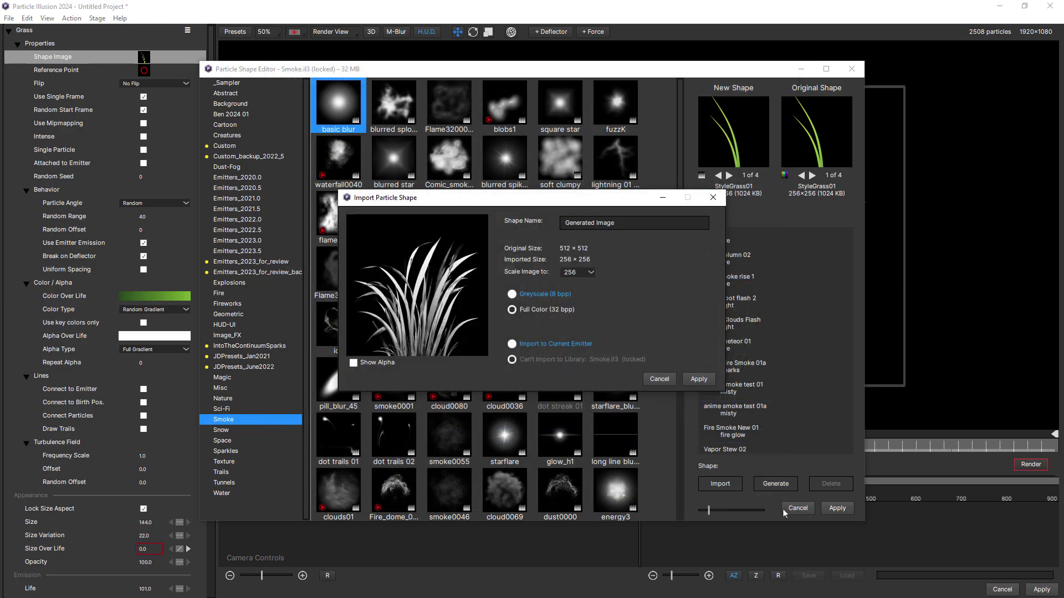
pyautogui.click(512, 310)
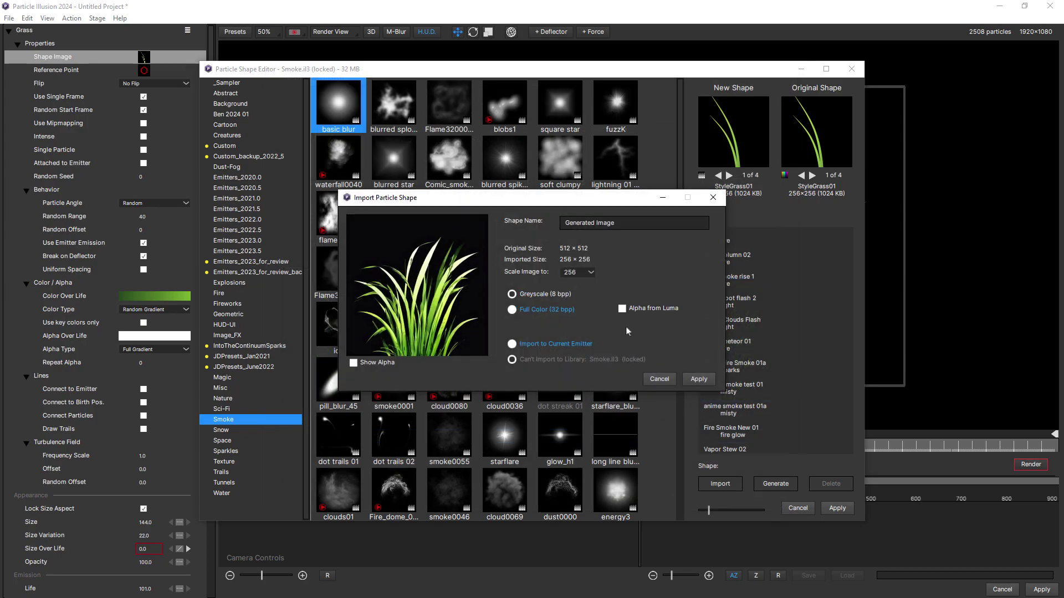
pyautogui.click(622, 309)
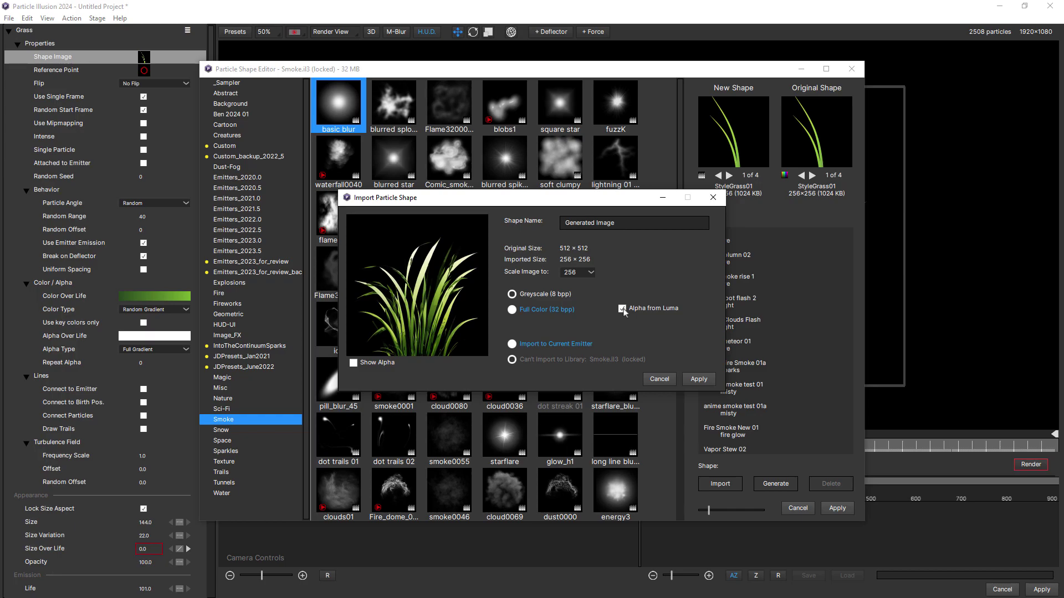
pyautogui.click(697, 379)
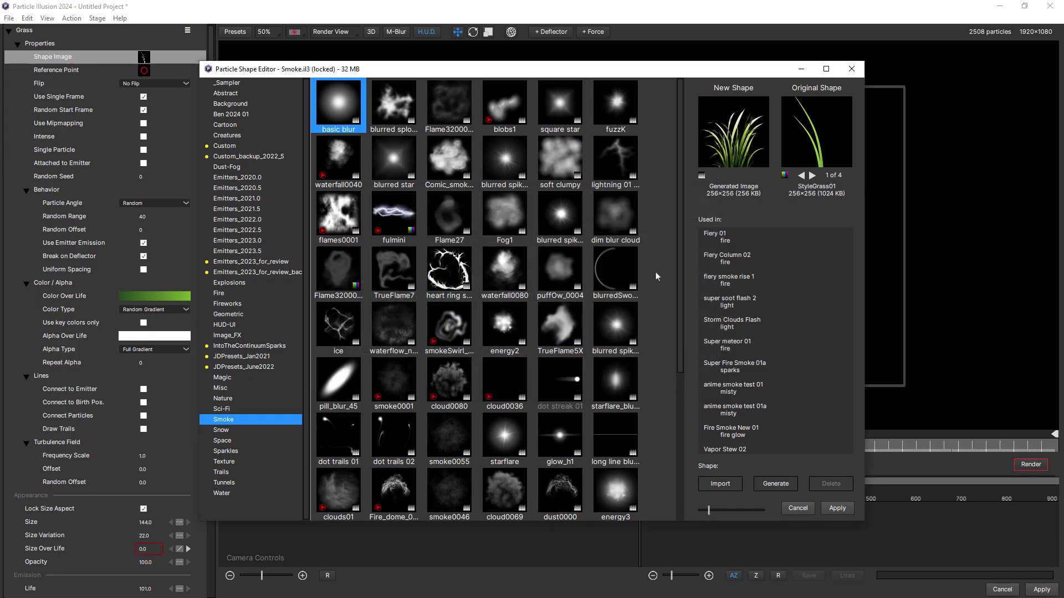
pyautogui.click(837, 509)
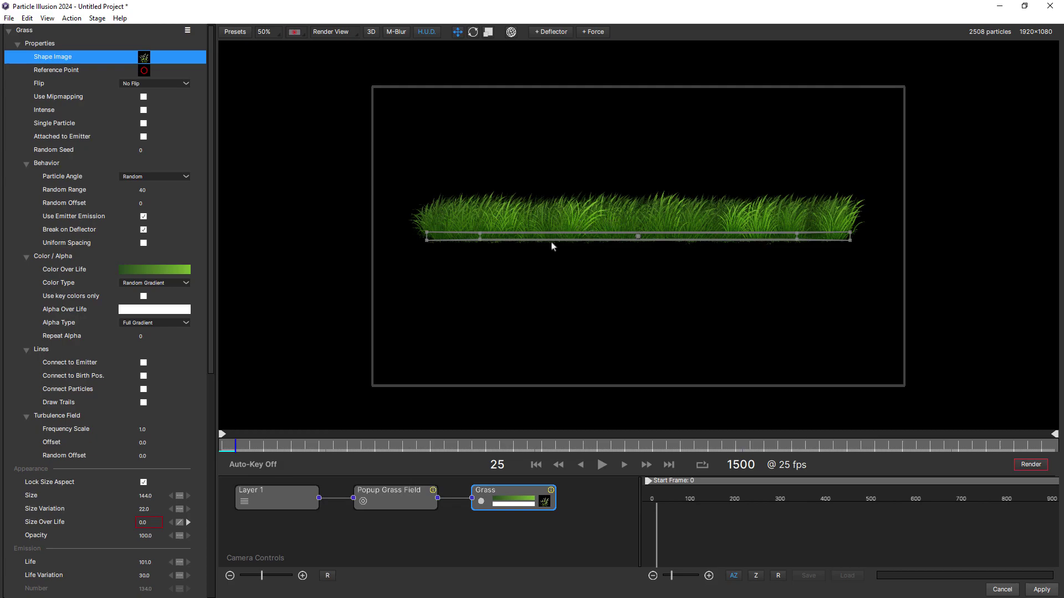
# - Jump to frame 286 to check the grass field
pyautogui.click(381, 446)
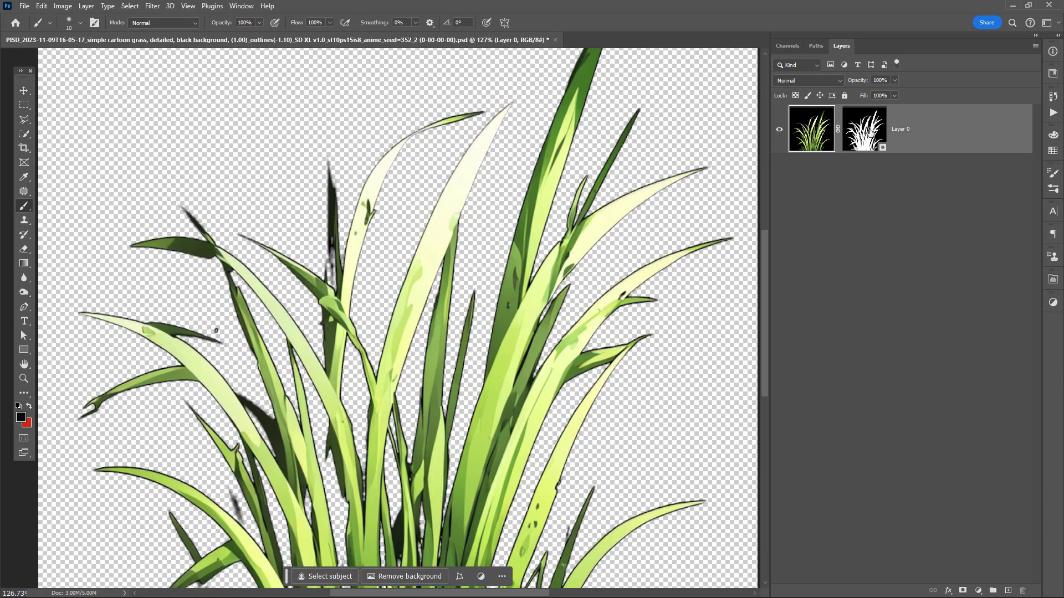
# - Show the grass image's layer mask and paint the blade's gap white
pyautogui.keyDown('alt'); pyautogui.click(865, 131); pyautogui.keyUp('alt')
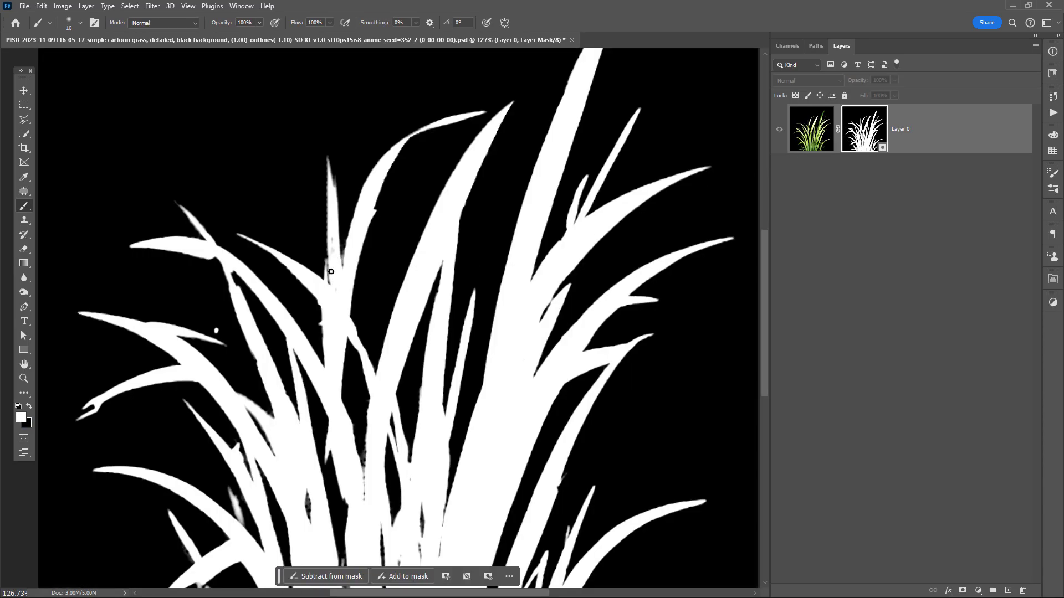
pyautogui.moveTo(335, 255); pyautogui.dragTo(335, 254)
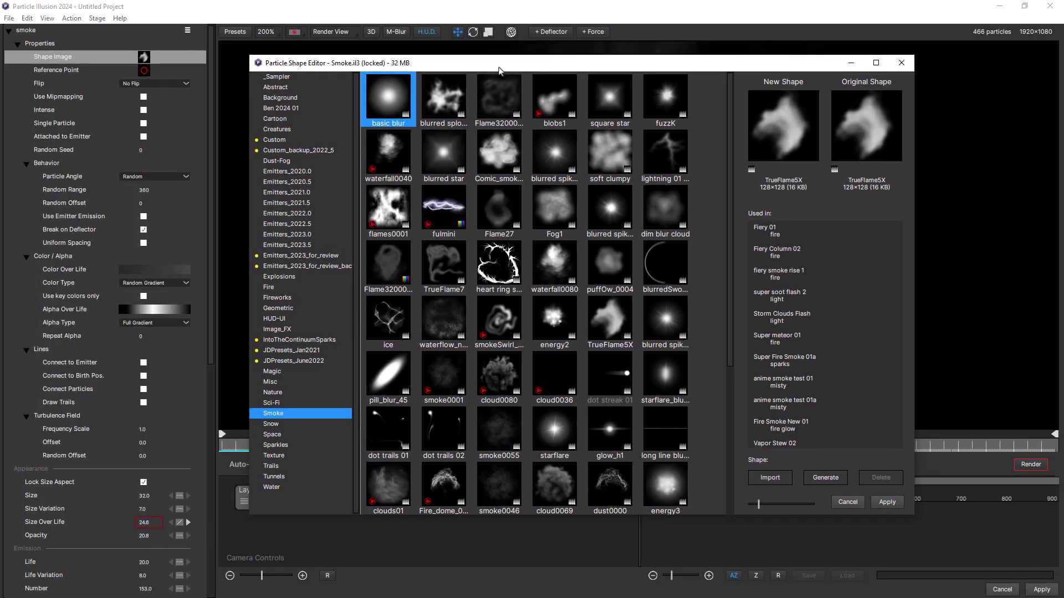
# - Open the smoke particle's shape generator and pick the Thin Smoke Wisps 1 preset
pyautogui.moveTo(461, 74); pyautogui.dragTo(493, 70)
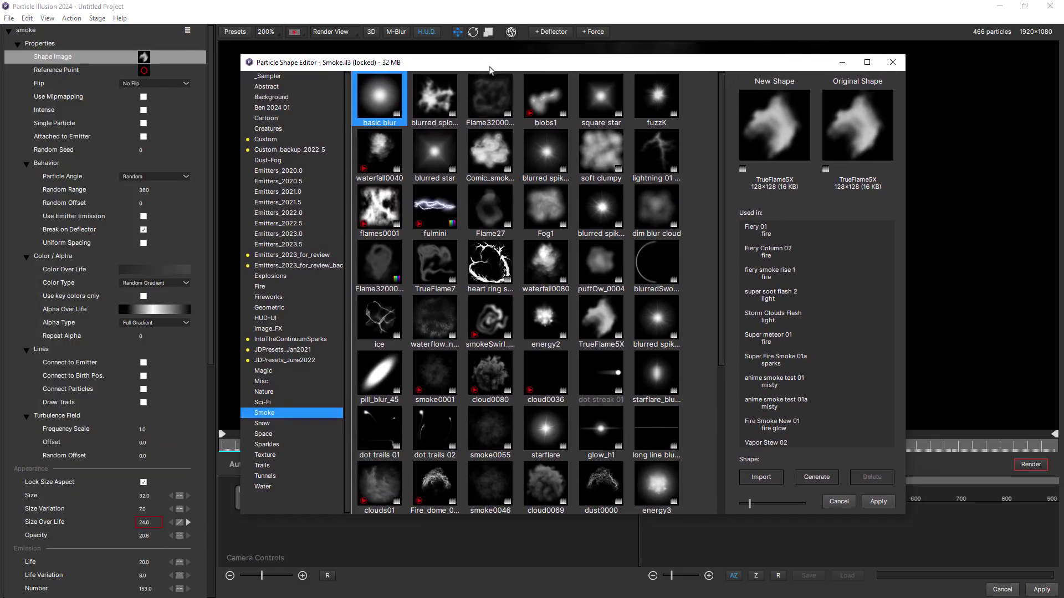
pyautogui.click(821, 478)
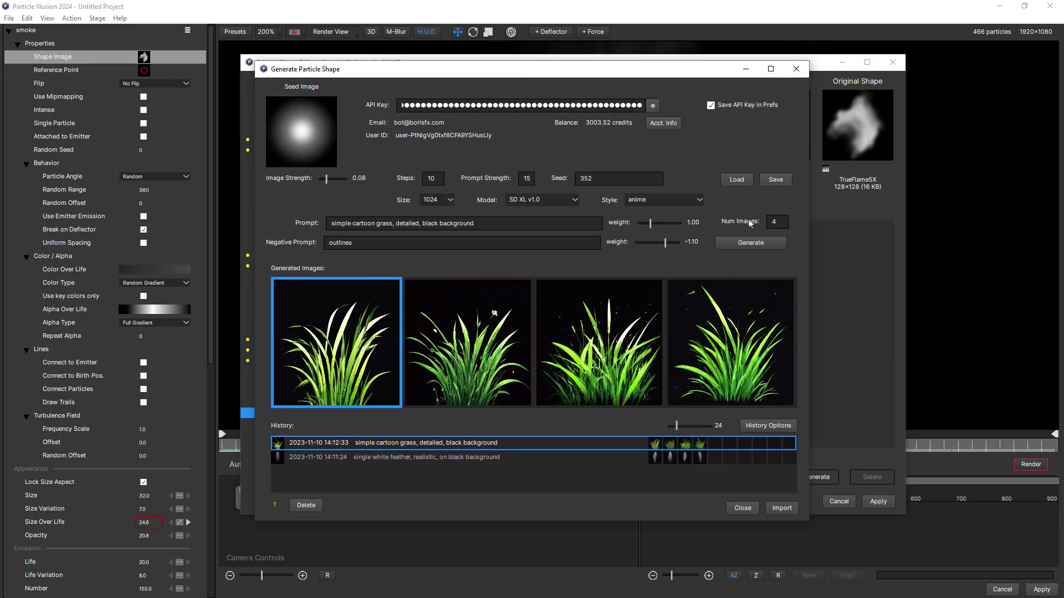
pyautogui.click(737, 181)
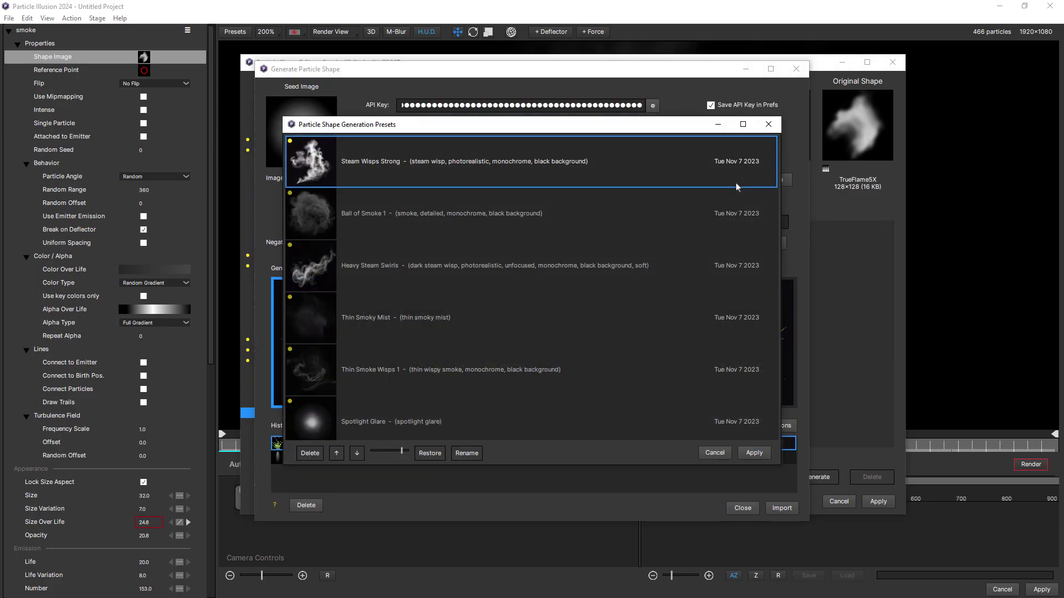
pyautogui.click(381, 371)
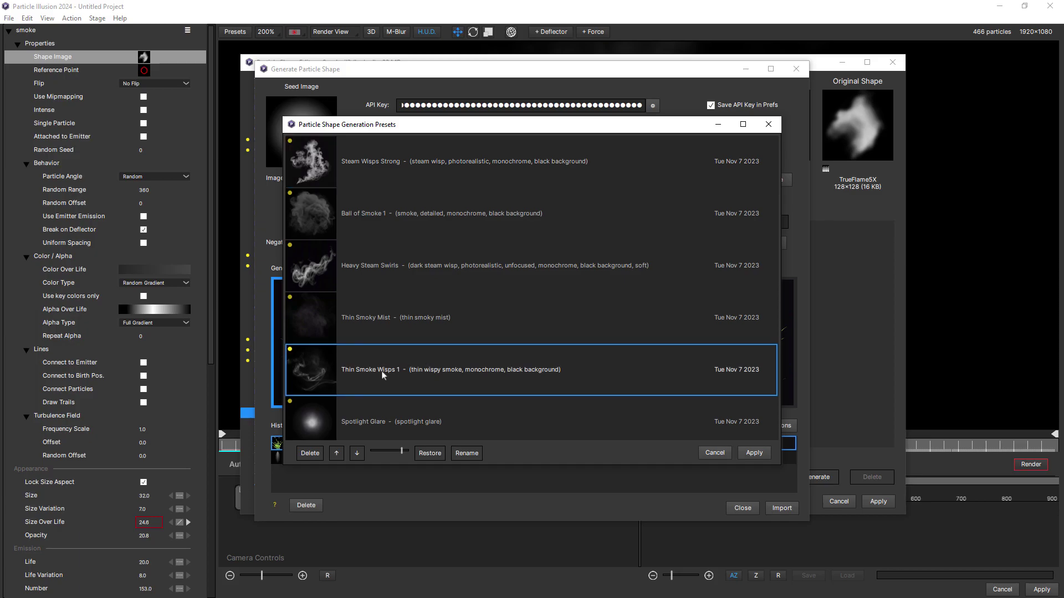
# - Apply the Thin Smoke Wisps 1 preset, set image strength to 0.50, and generate four smoke images
pyautogui.click(754, 453)
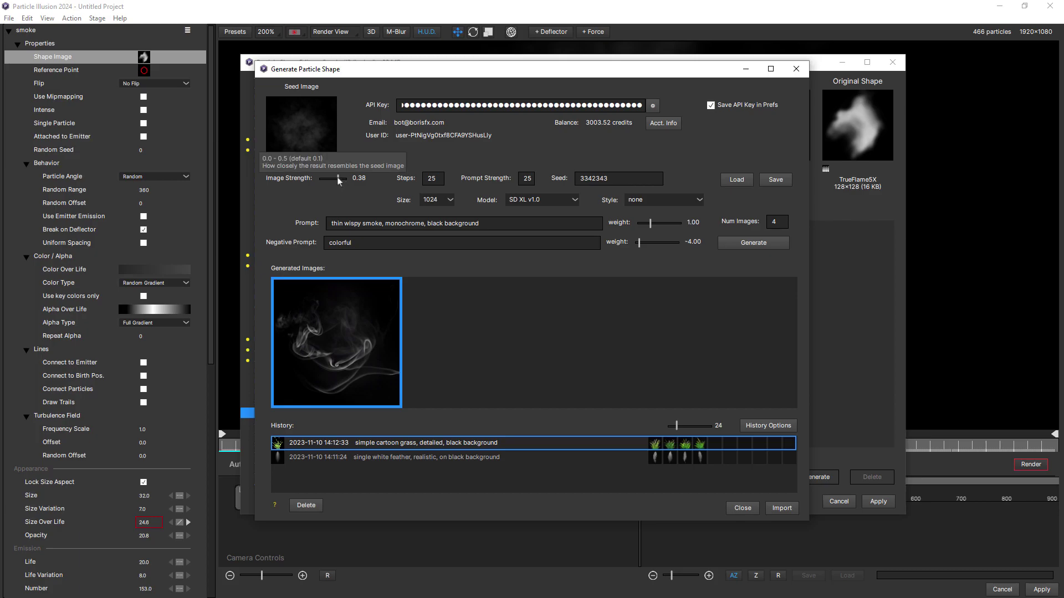
pyautogui.moveTo(341, 178); pyautogui.dragTo(347, 179)
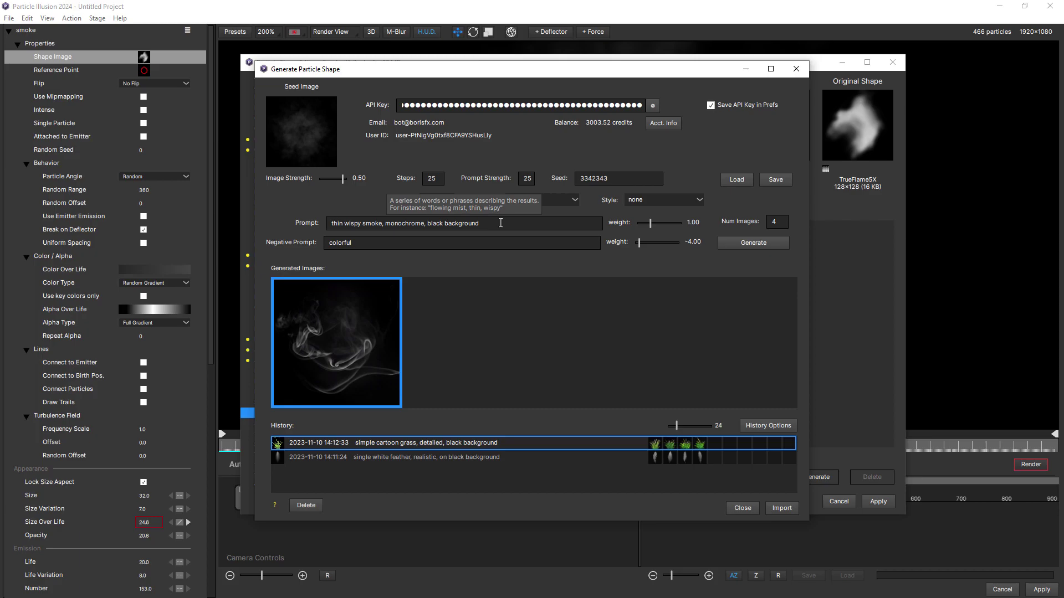
pyautogui.click(744, 244)
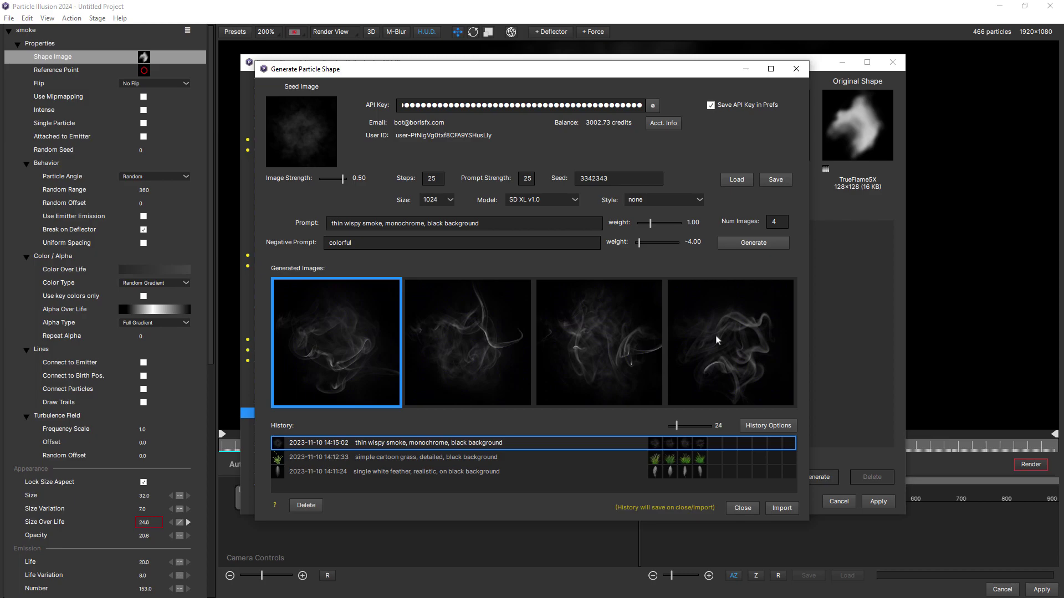
# - Import a thin wispy smoke PNG from the Generated Images folder as a particle shape
pyautogui.click(742, 507)
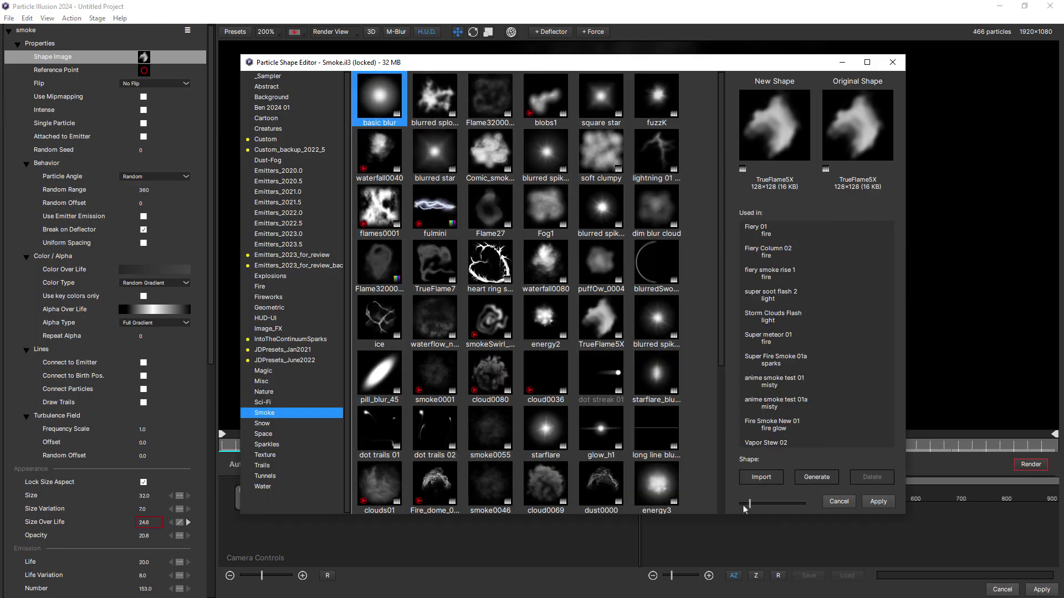
pyautogui.click(761, 478)
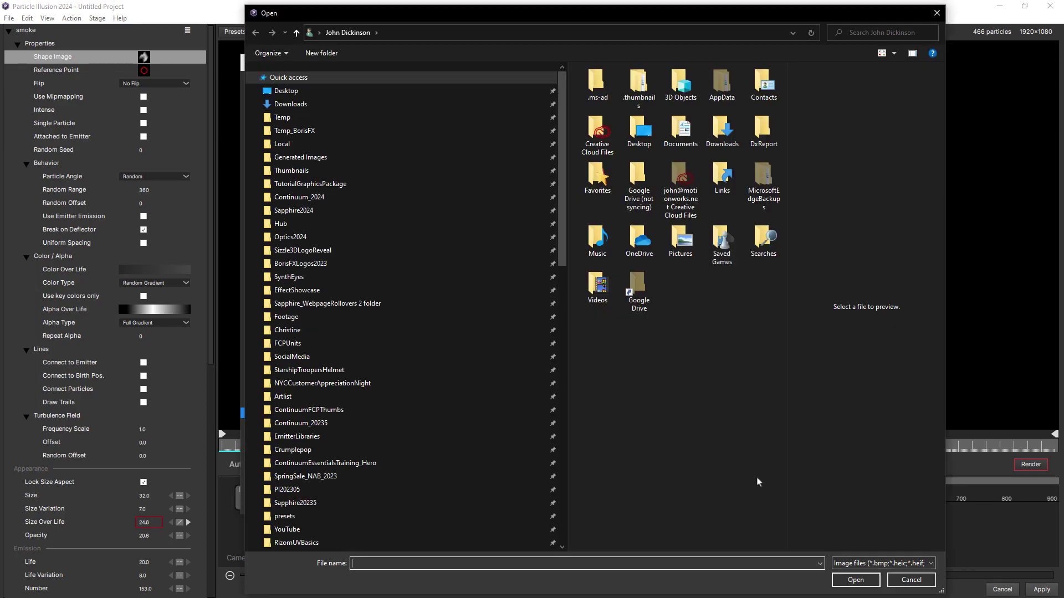
pyautogui.click(304, 159)
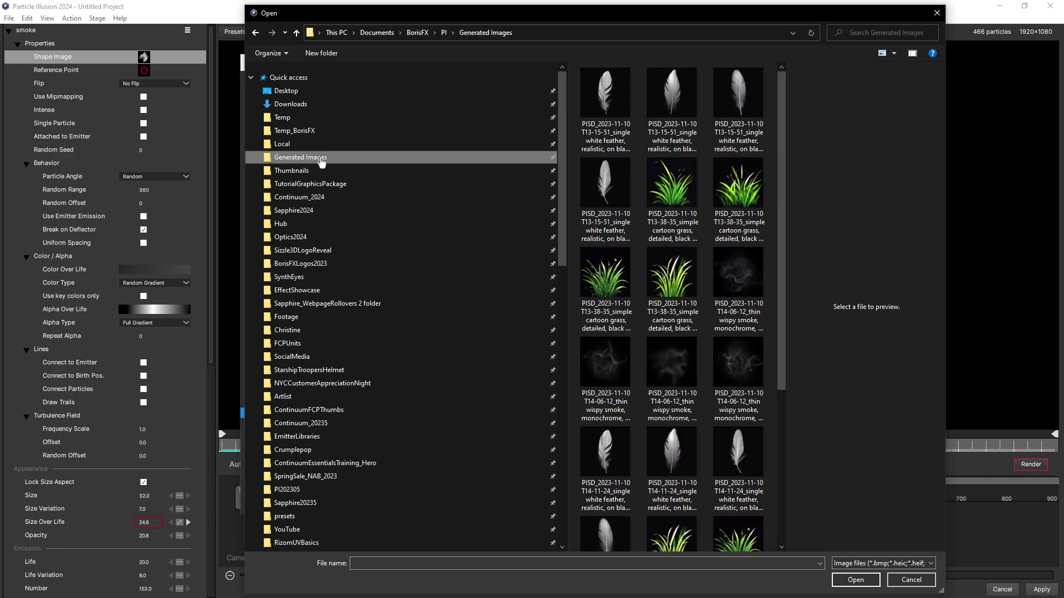
pyautogui.moveTo(782, 213); pyautogui.dragTo(791, 385)
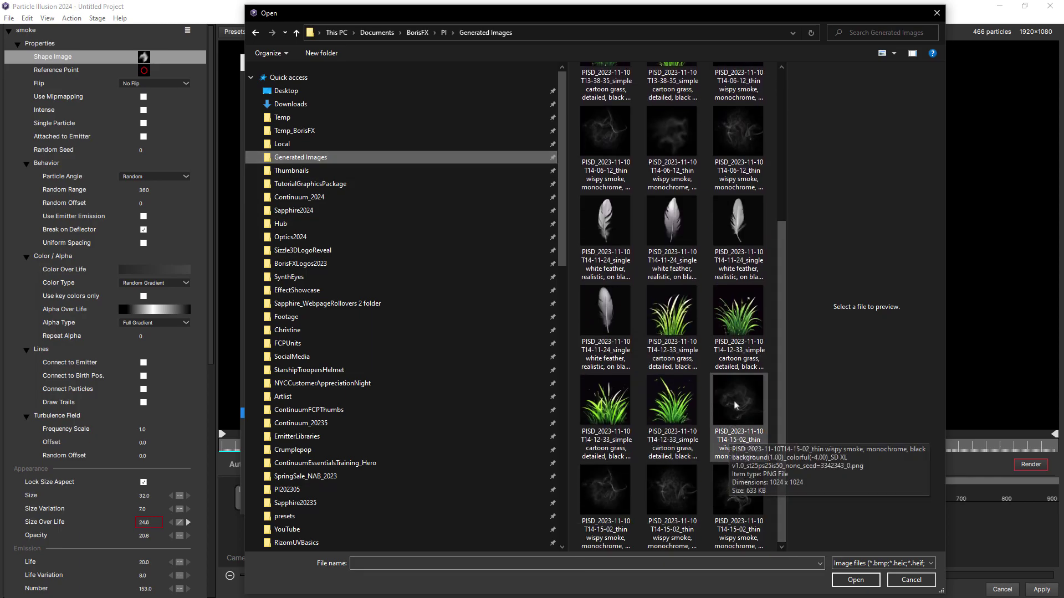
pyautogui.click(737, 404)
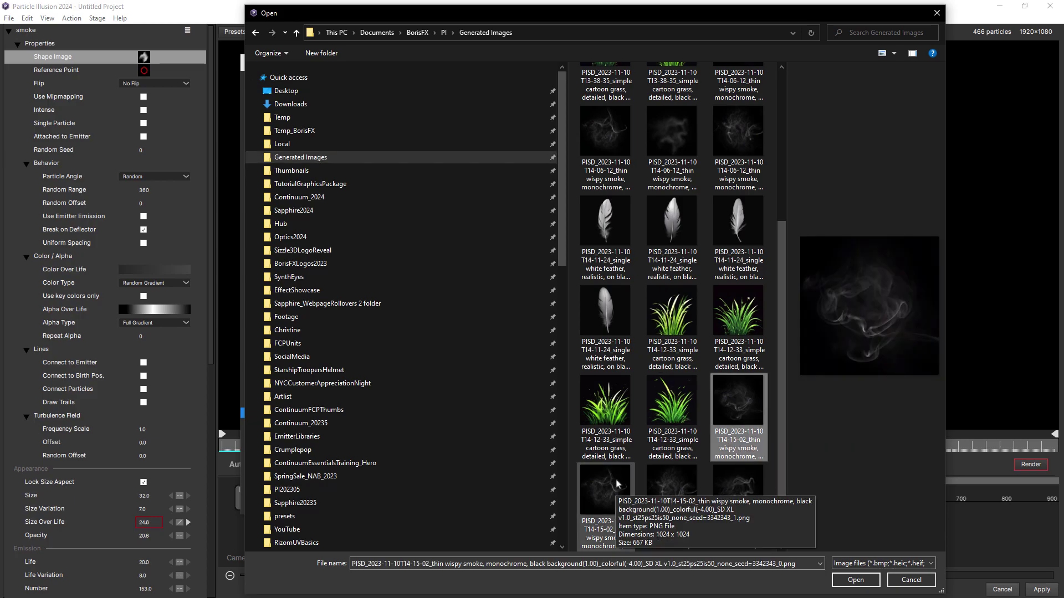
pyautogui.click(858, 580)
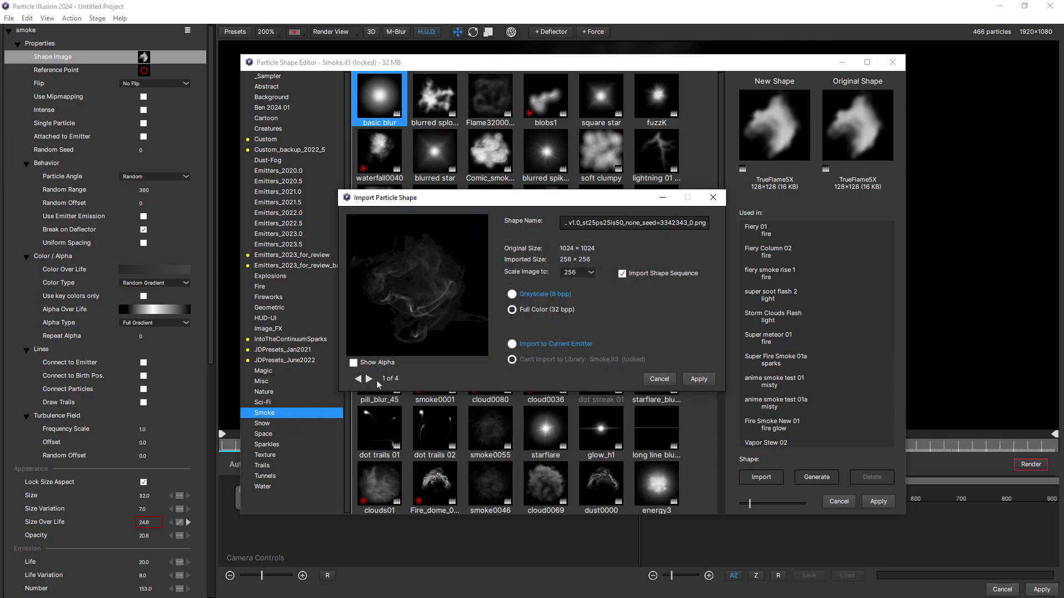
# - Check the four smoke frames and apply the sequence as the emitter's particle shape
pyautogui.click(369, 379)
pyautogui.click(369, 379)
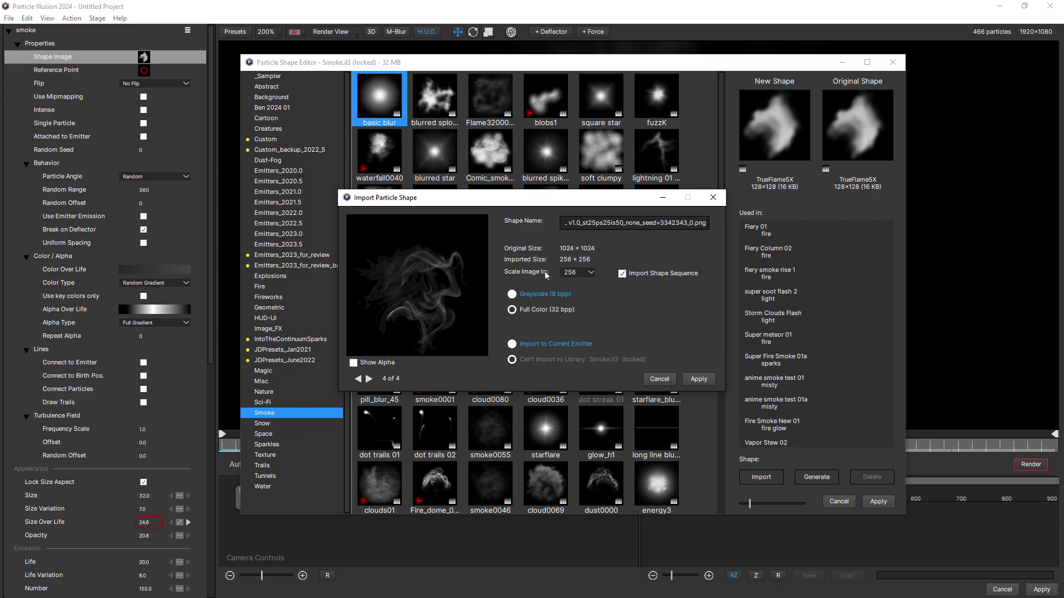
pyautogui.click(700, 380)
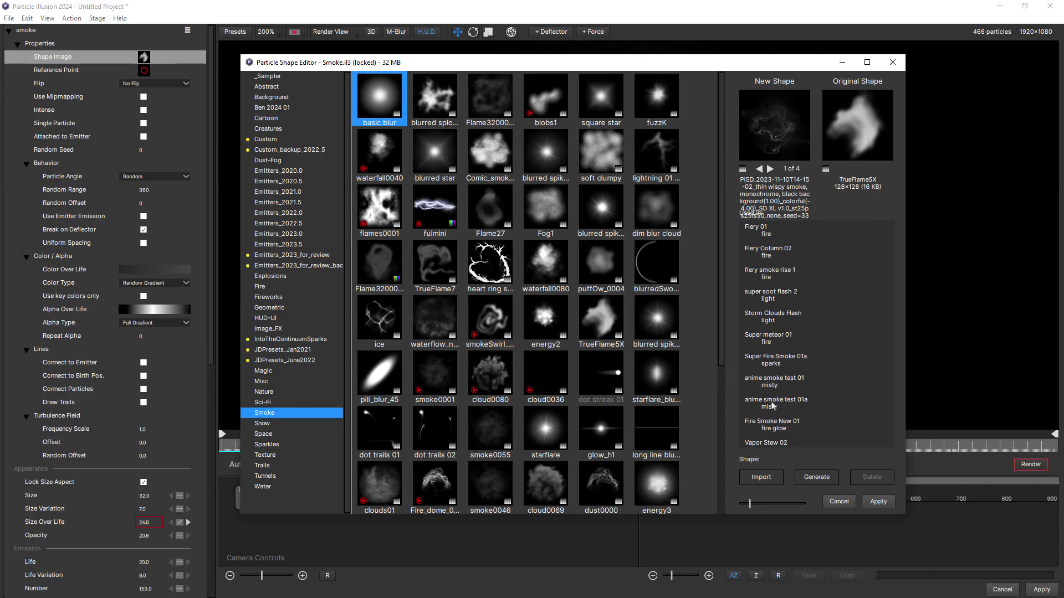
pyautogui.click(877, 501)
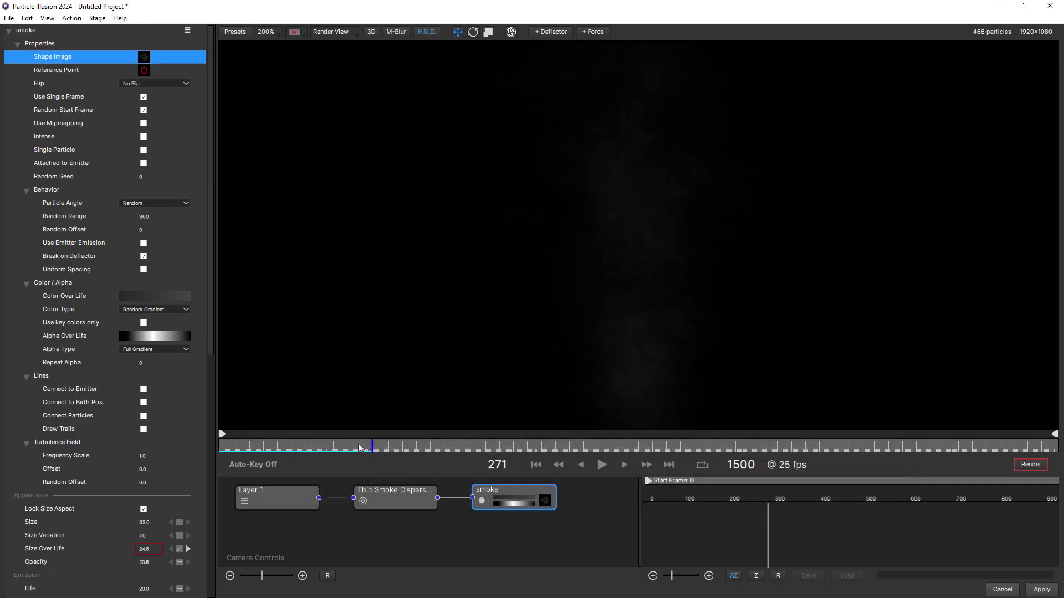
# - Set the smoke particle's opacity to 100 and its size to 54
pyautogui.moveTo(357, 446); pyautogui.dragTo(338, 446)
pyautogui.click(148, 563)
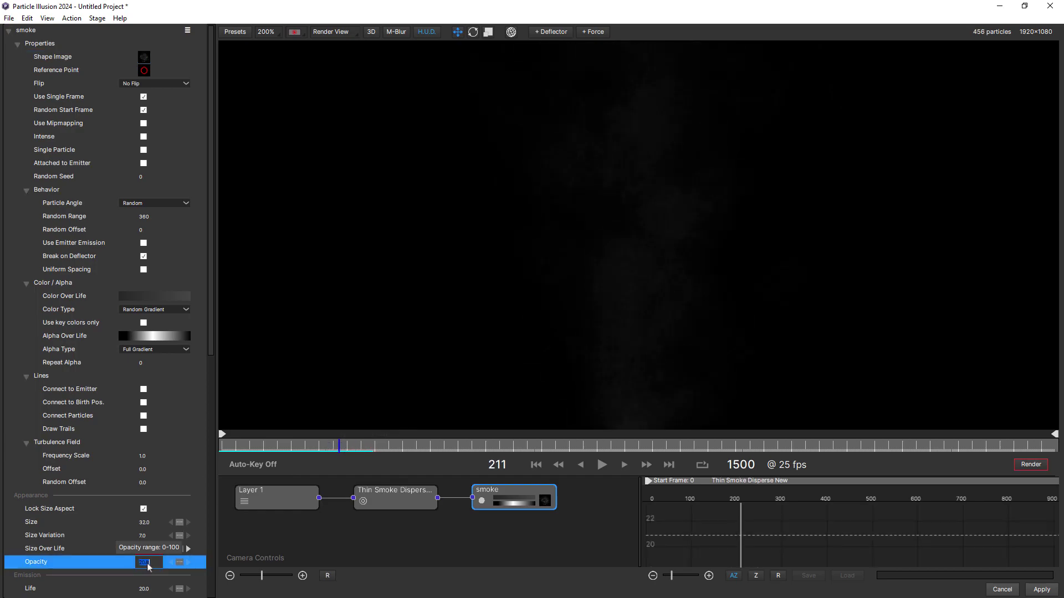
pyautogui.write('100')
pyautogui.press('Return')
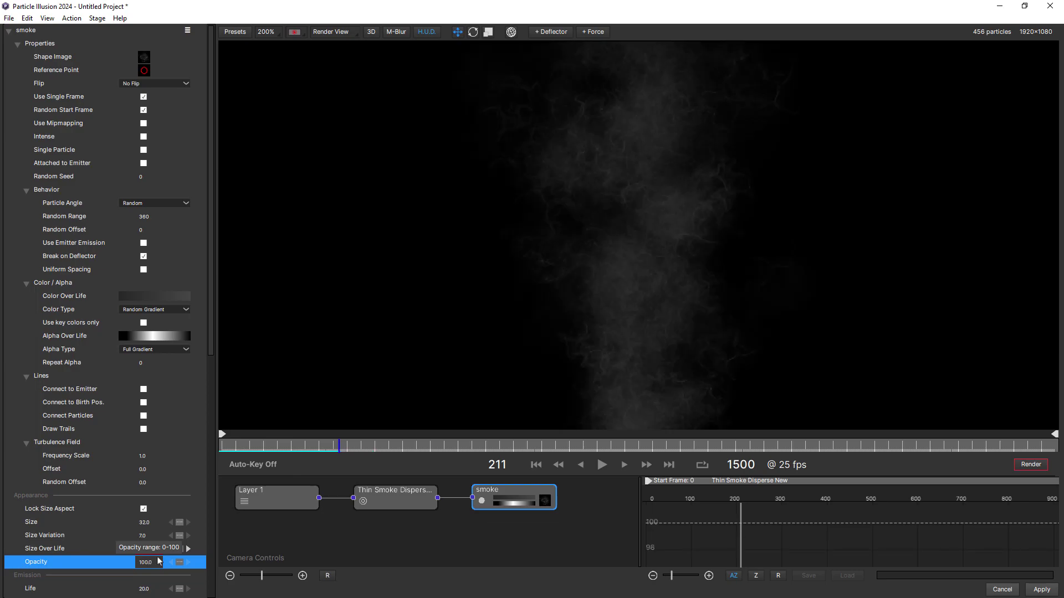
pyautogui.moveTo(149, 522); pyautogui.dragTo(162, 523)
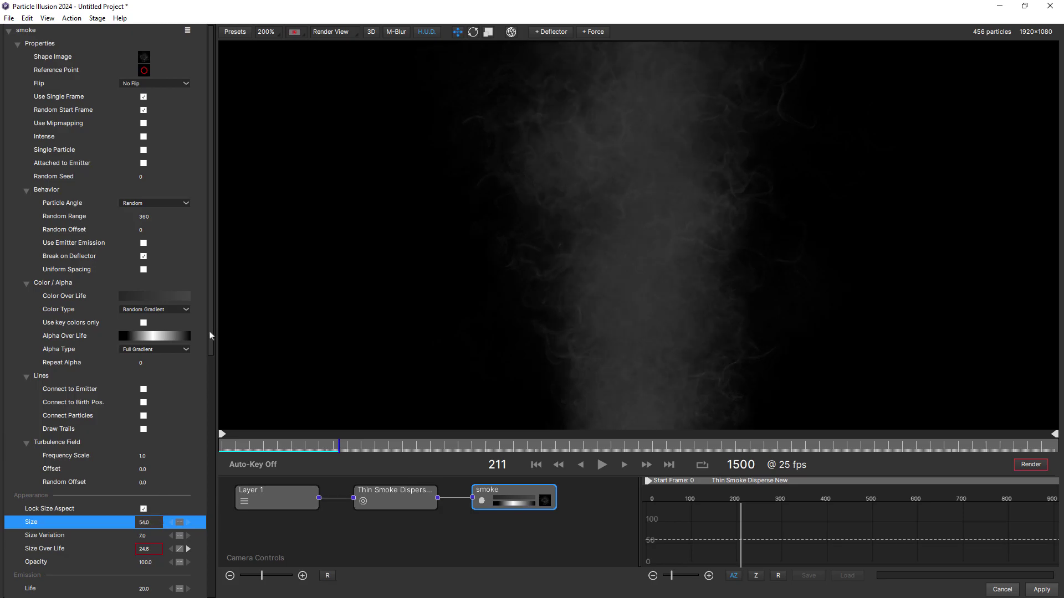
pyautogui.moveTo(213, 334); pyautogui.dragTo(220, 450)
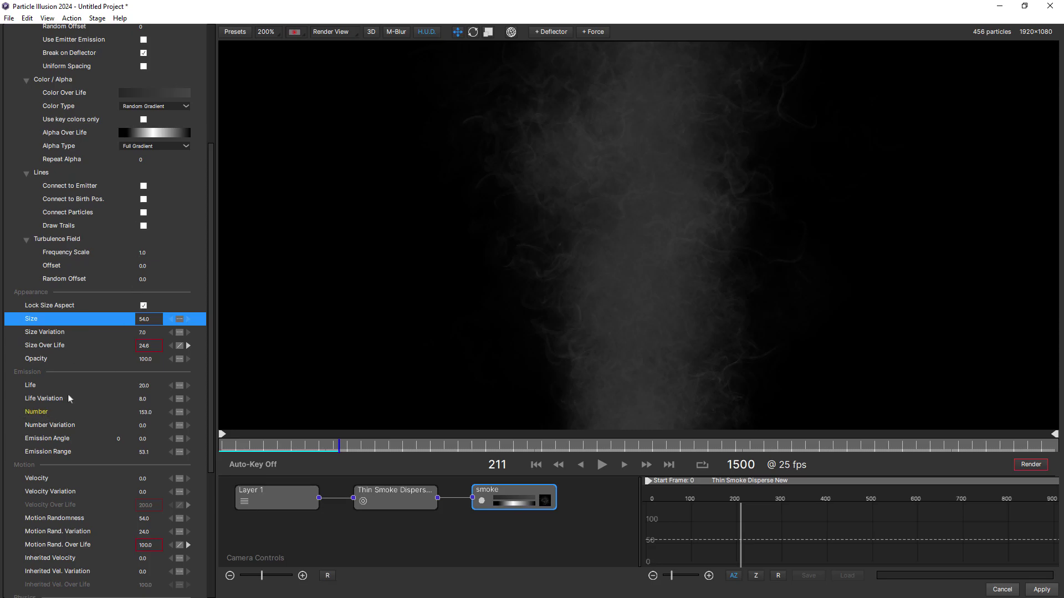
# - Settle the smoke particle Number at 38, then rewind the preview to about frame 160
pyautogui.rightClick(39, 416)
pyautogui.click(45, 419)
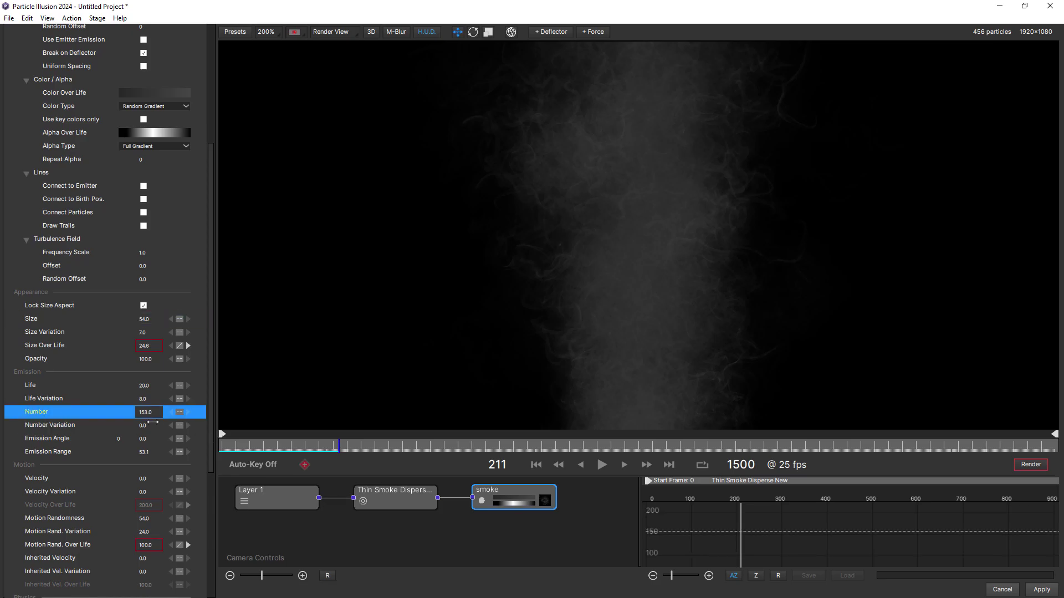
pyautogui.write('20')
pyautogui.press('Return')
pyautogui.write('60')
pyautogui.press('Return')
pyautogui.write('32')
pyautogui.press('Return')
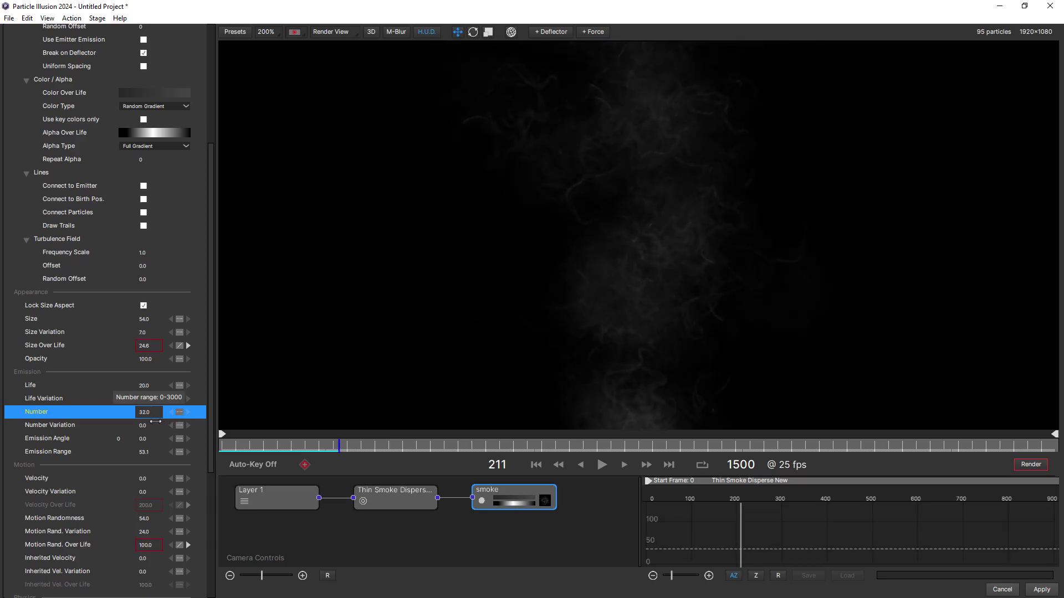
pyautogui.write('38')
pyautogui.press('Return')
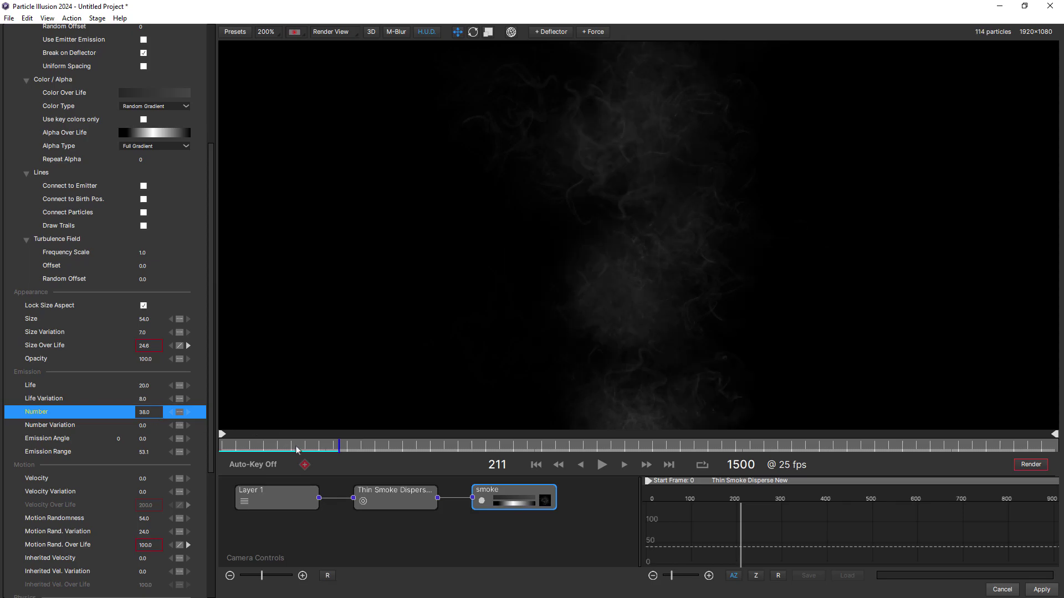
pyautogui.click(302, 447)
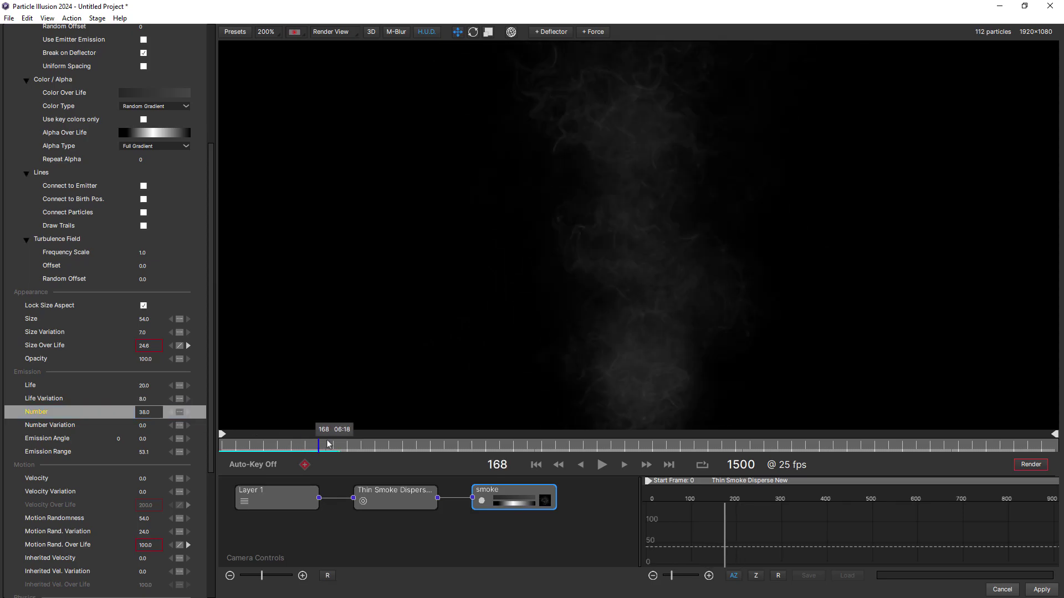
pyautogui.click(313, 446)
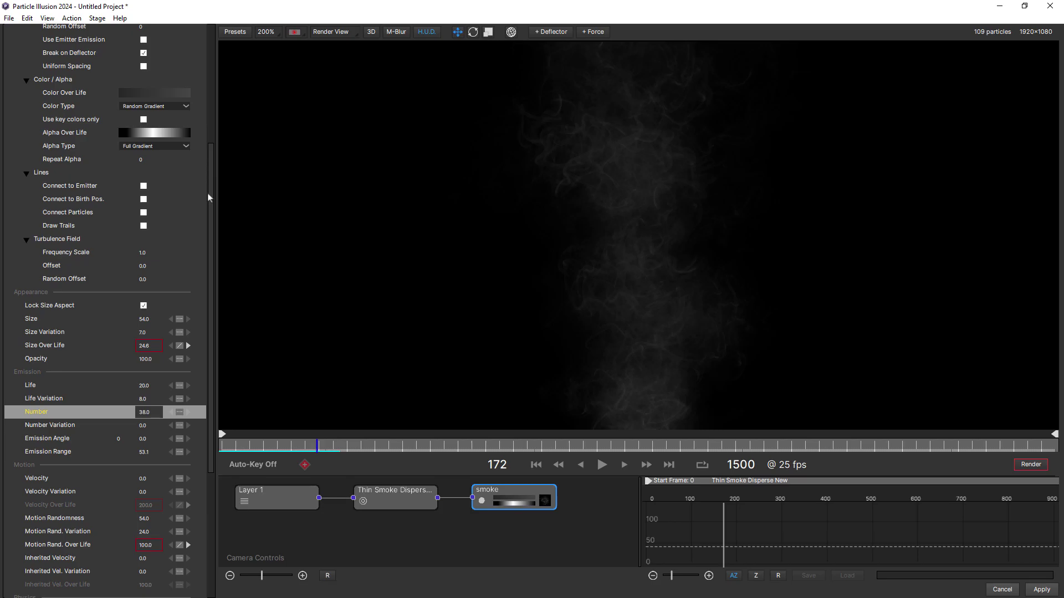
pyautogui.moveTo(210, 198); pyautogui.dragTo(211, 68)
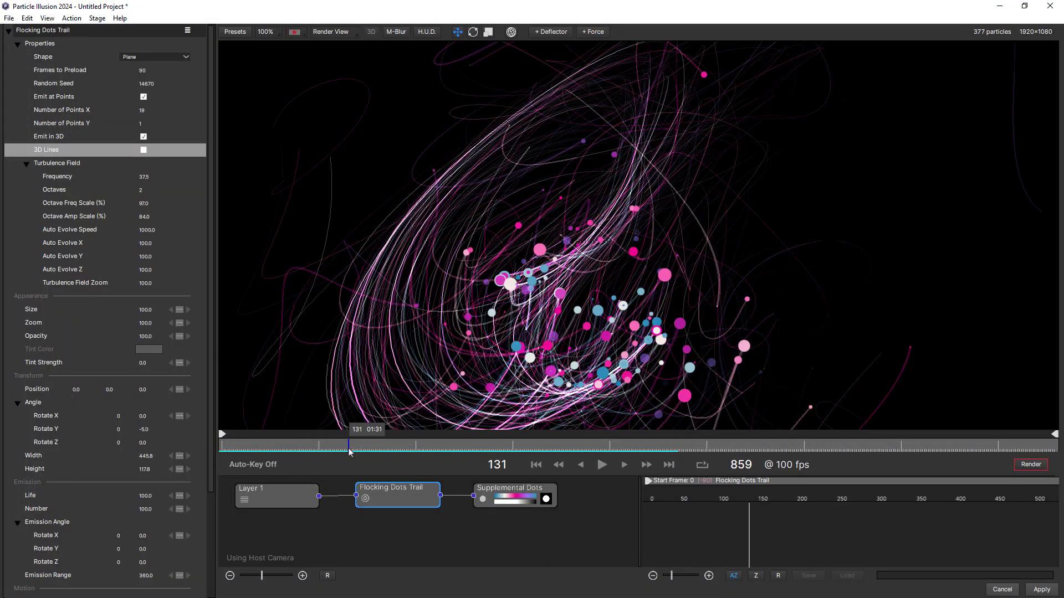
# - Replay the Flocking Dots Trail preview from near the start to around frame 466
pyautogui.click(261, 450)
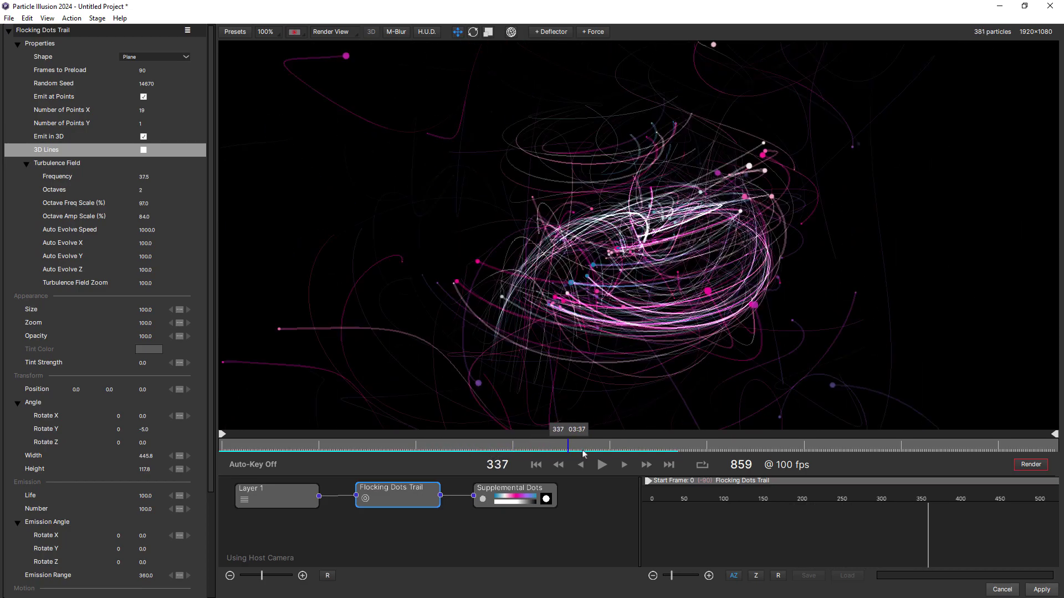
pyautogui.moveTo(584, 454)
pyautogui.mouseDown()
pyautogui.moveTo(683, 453)
pyautogui.moveTo(663, 453)
pyautogui.moveTo(673, 453)
pyautogui.mouseUp()
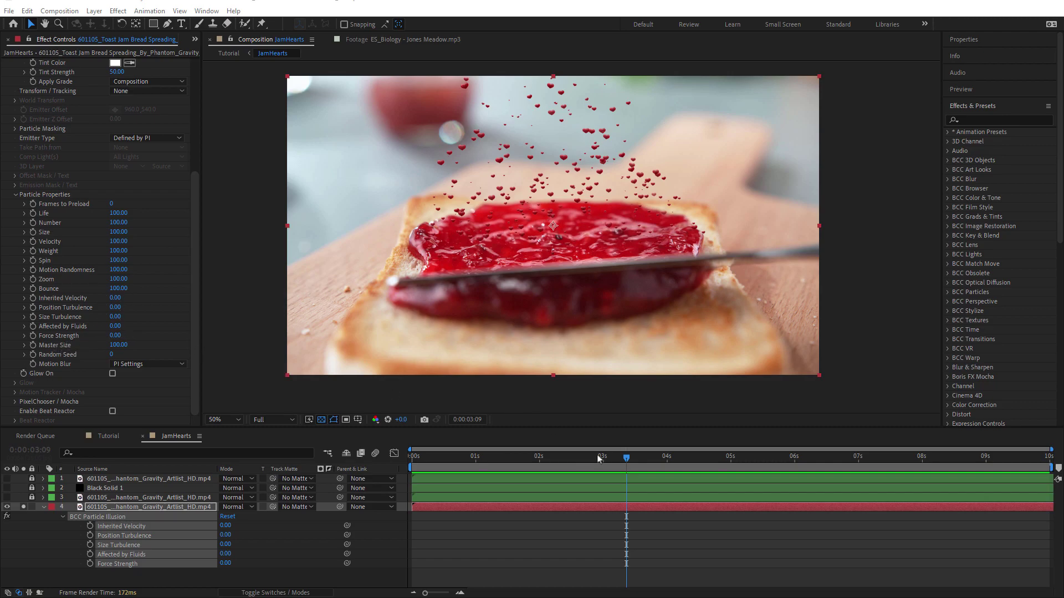
# - Scrub the JamHearts timeline to about four seconds to preview the rising hearts
pyautogui.moveTo(630, 460)
pyautogui.mouseDown()
pyautogui.moveTo(718, 480)
pyautogui.moveTo(613, 480)
pyautogui.moveTo(706, 487)
pyautogui.mouseUp()
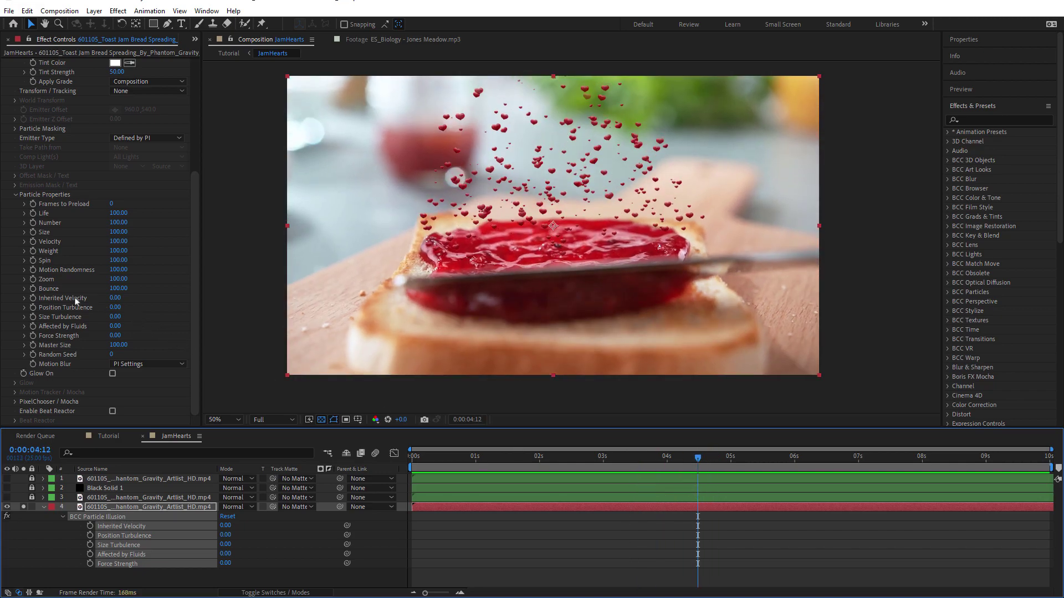